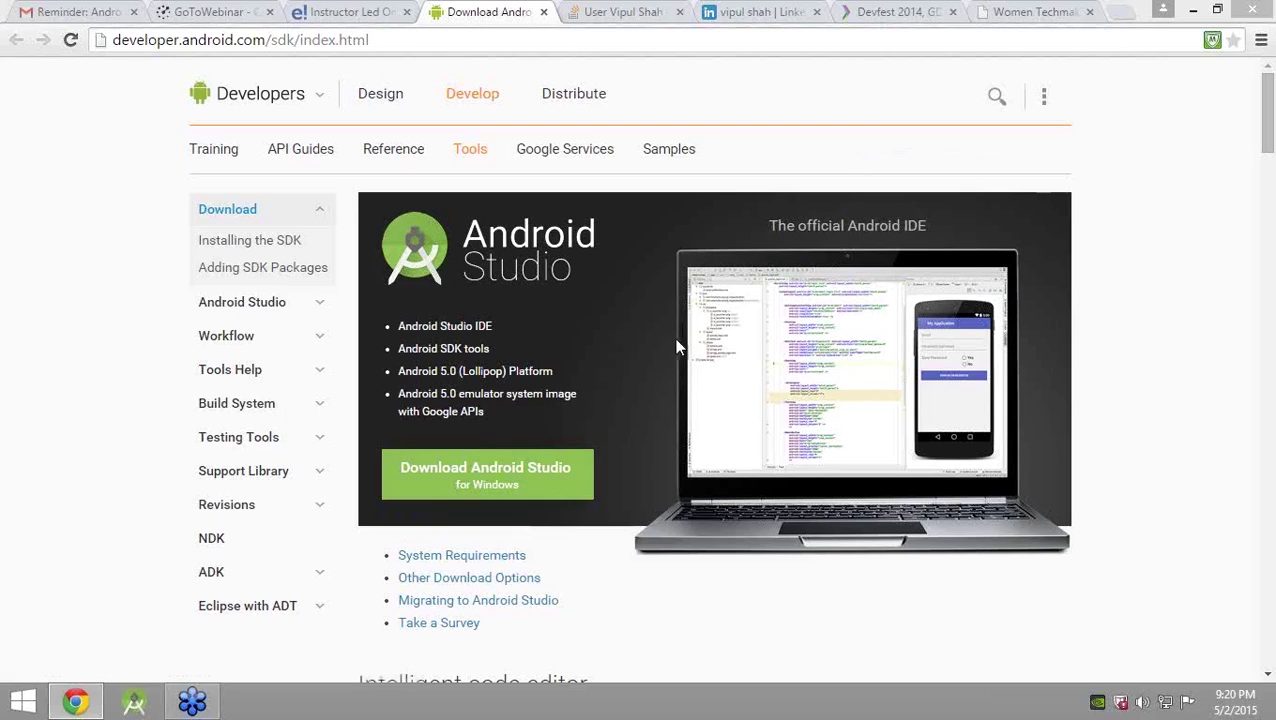
# Open the Android Studio installation folder at C:\Program Files\Android\Android Studio in File Explorer.
pyautogui.scroll(-3, 640, 470)
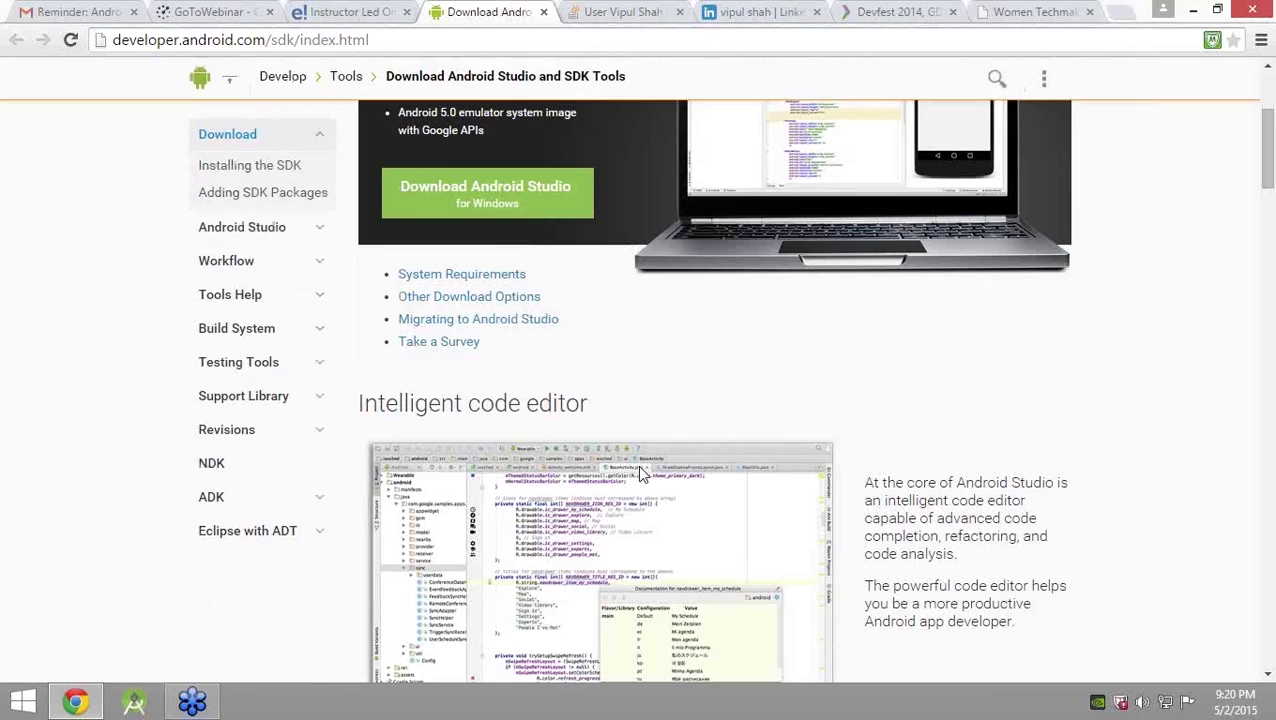
pyautogui.scroll(3, 667, 392)
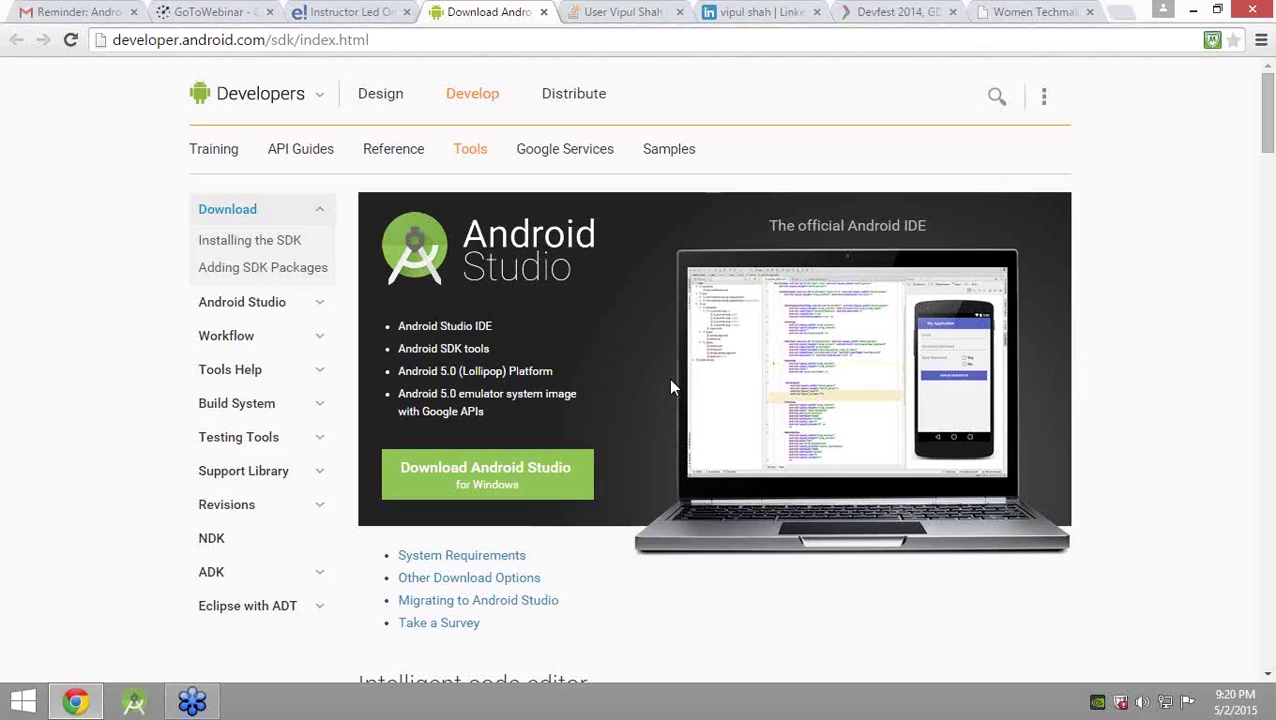
pyautogui.click(90, 703)
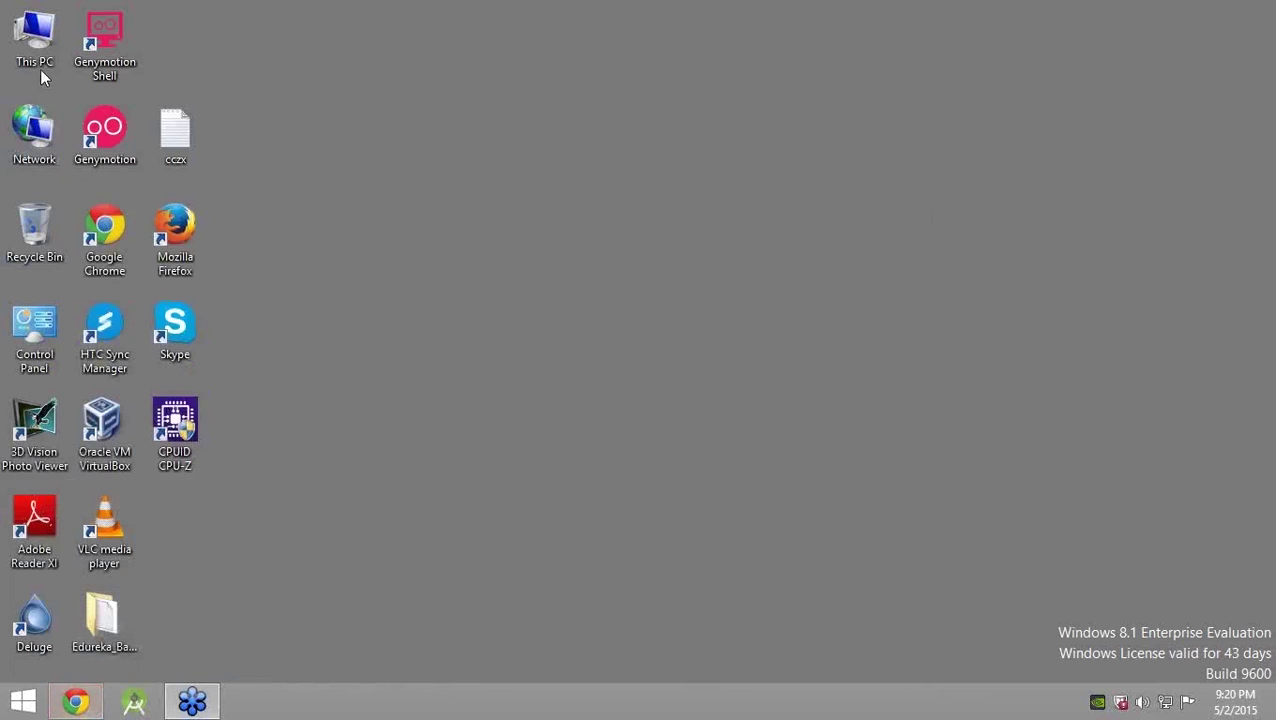
pyautogui.doubleClick(41, 69)
pyautogui.doubleClick(461, 276)
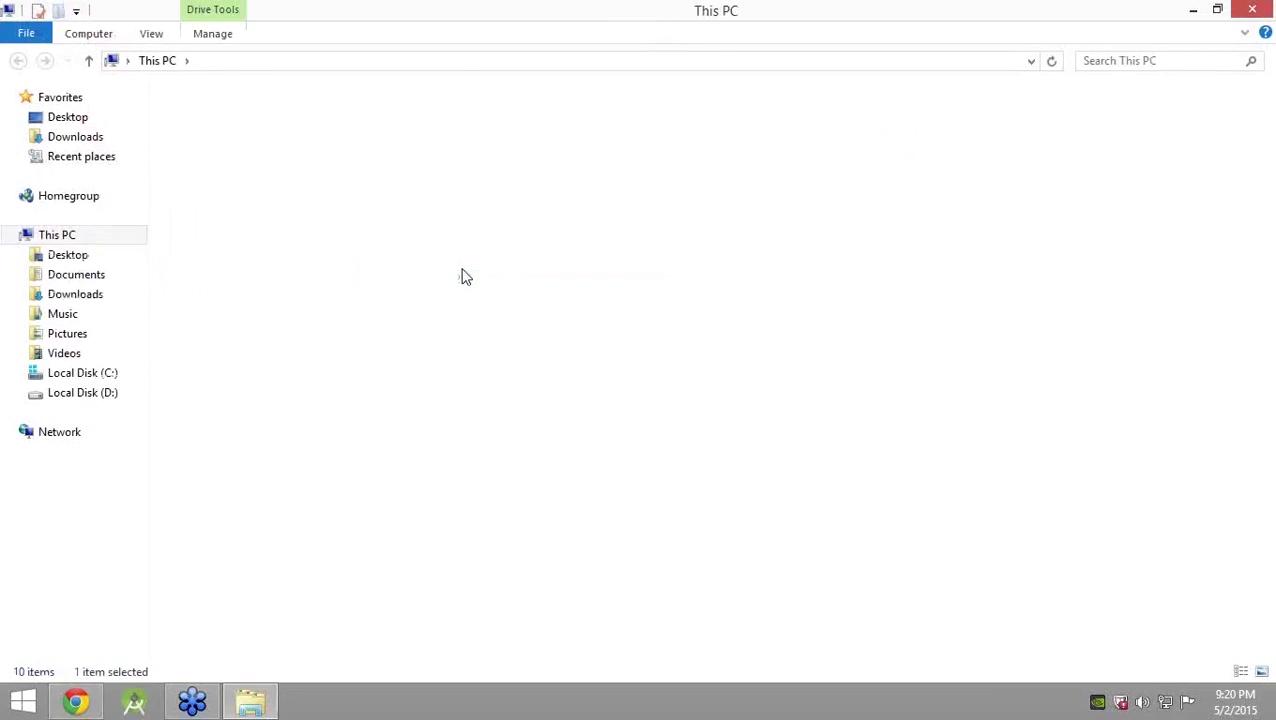
pyautogui.doubleClick(240, 157)
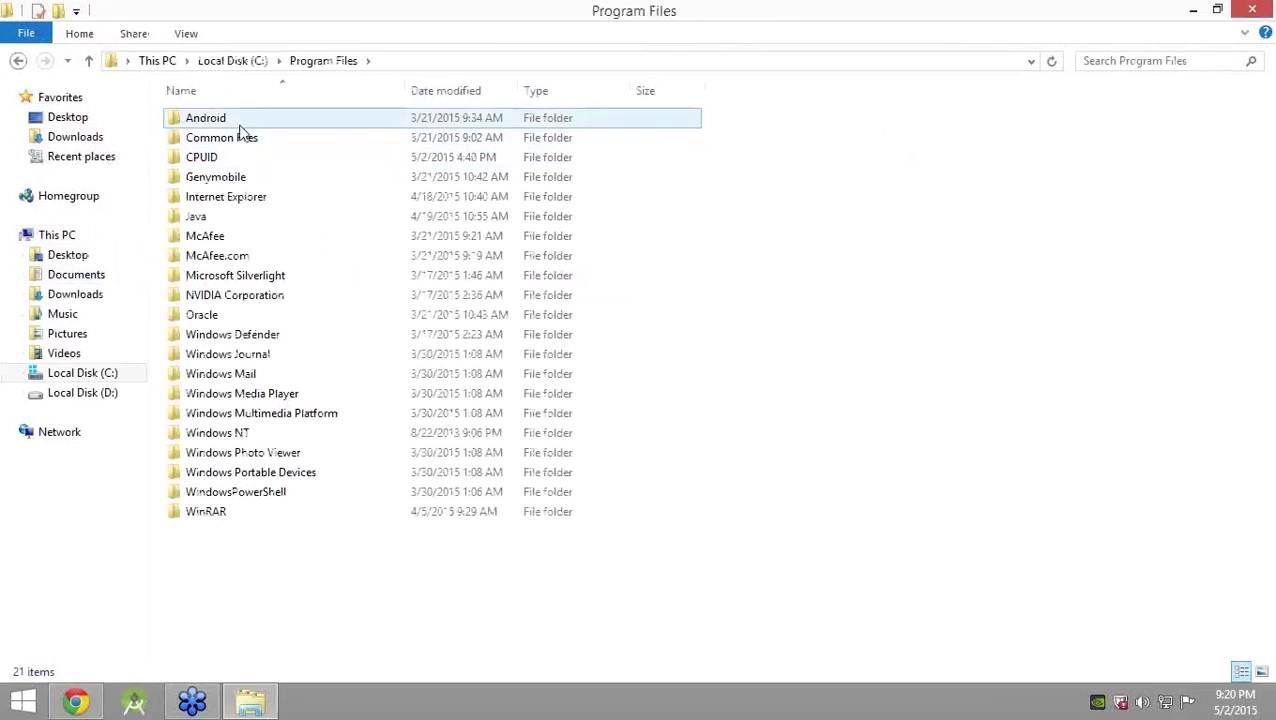
pyautogui.doubleClick(240, 122)
pyautogui.doubleClick(240, 120)
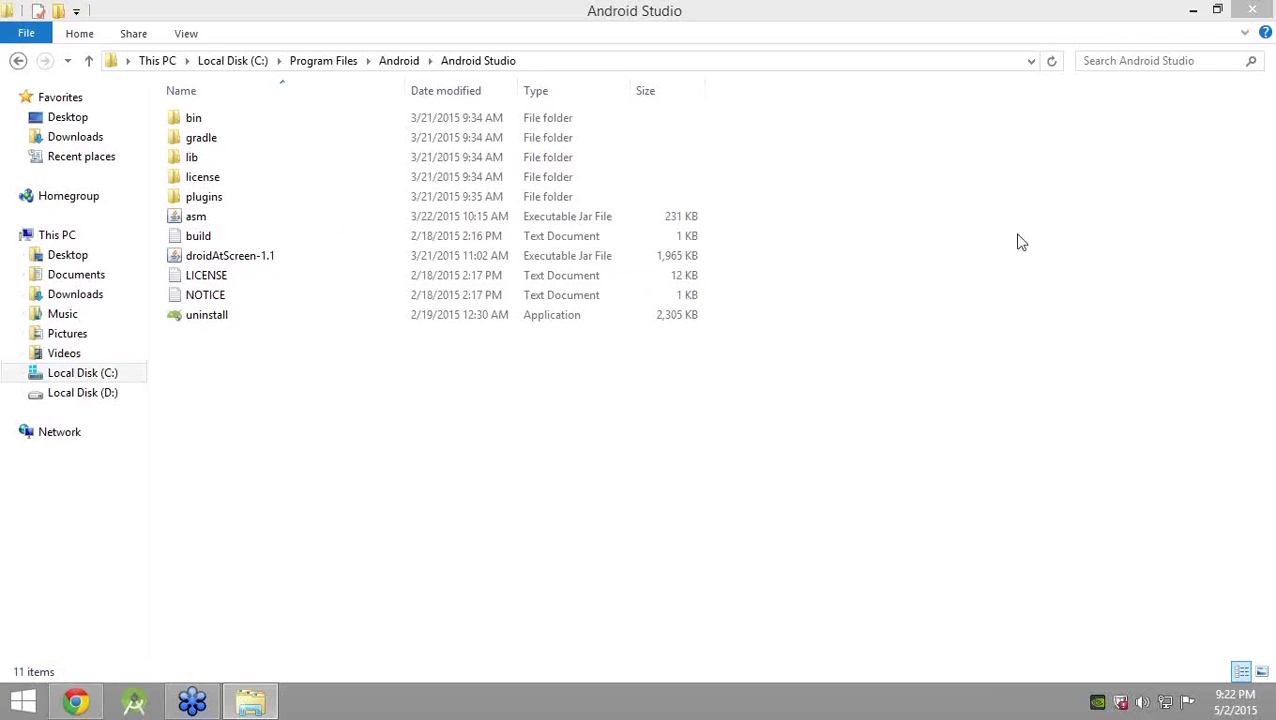
# Close the folder window and review the Module 1 presentation full screen in Chrome, from slide 22 through slide 25.
pyautogui.moveTo(76, 702)
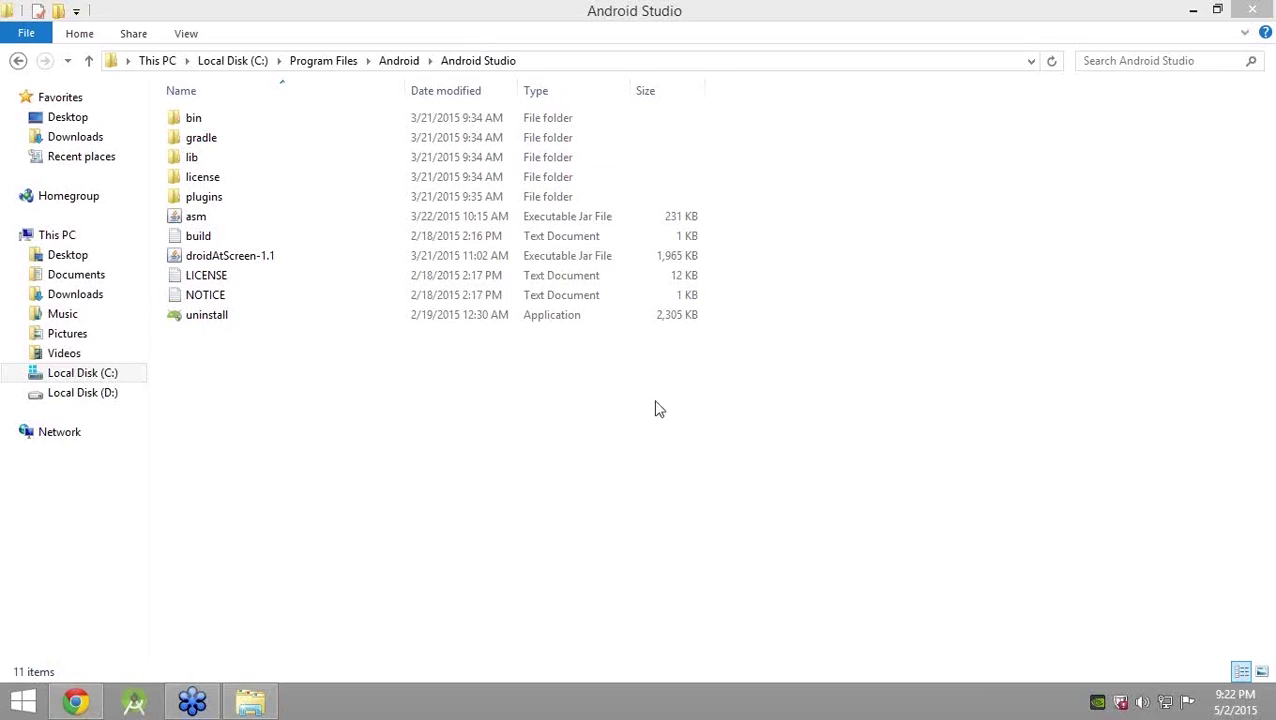
pyautogui.click(1252, 10)
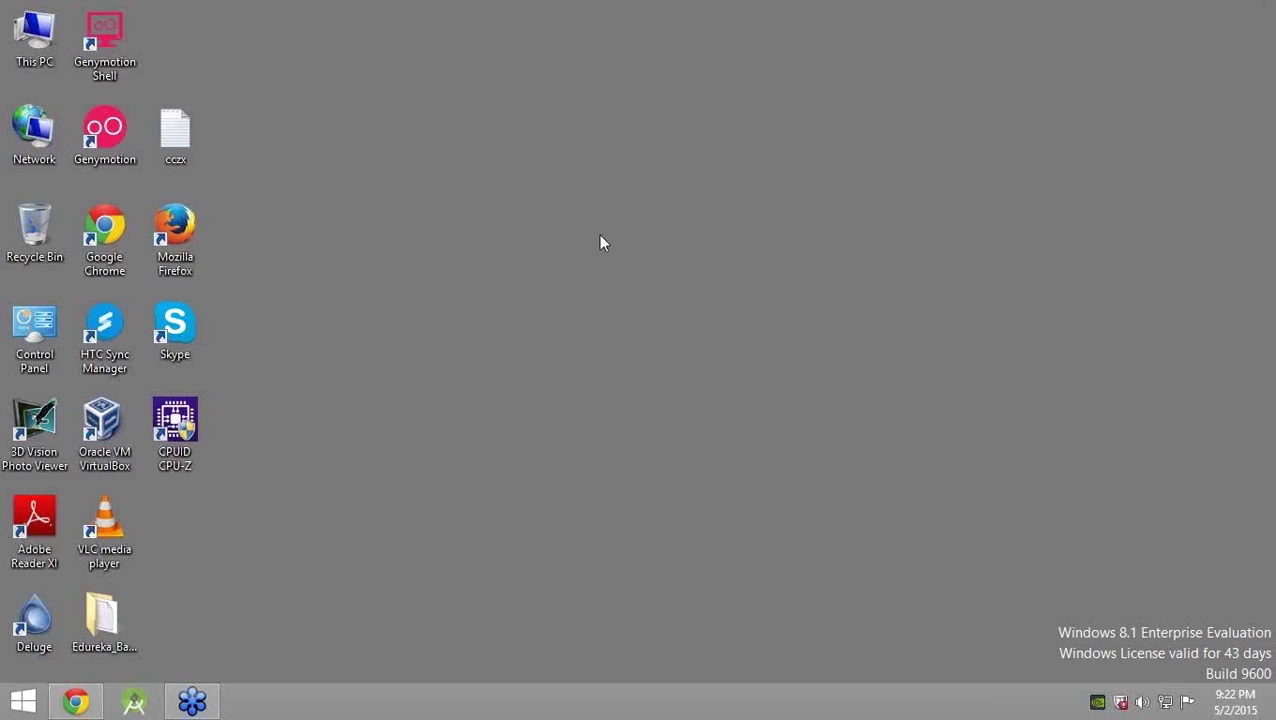
pyautogui.click(76, 701)
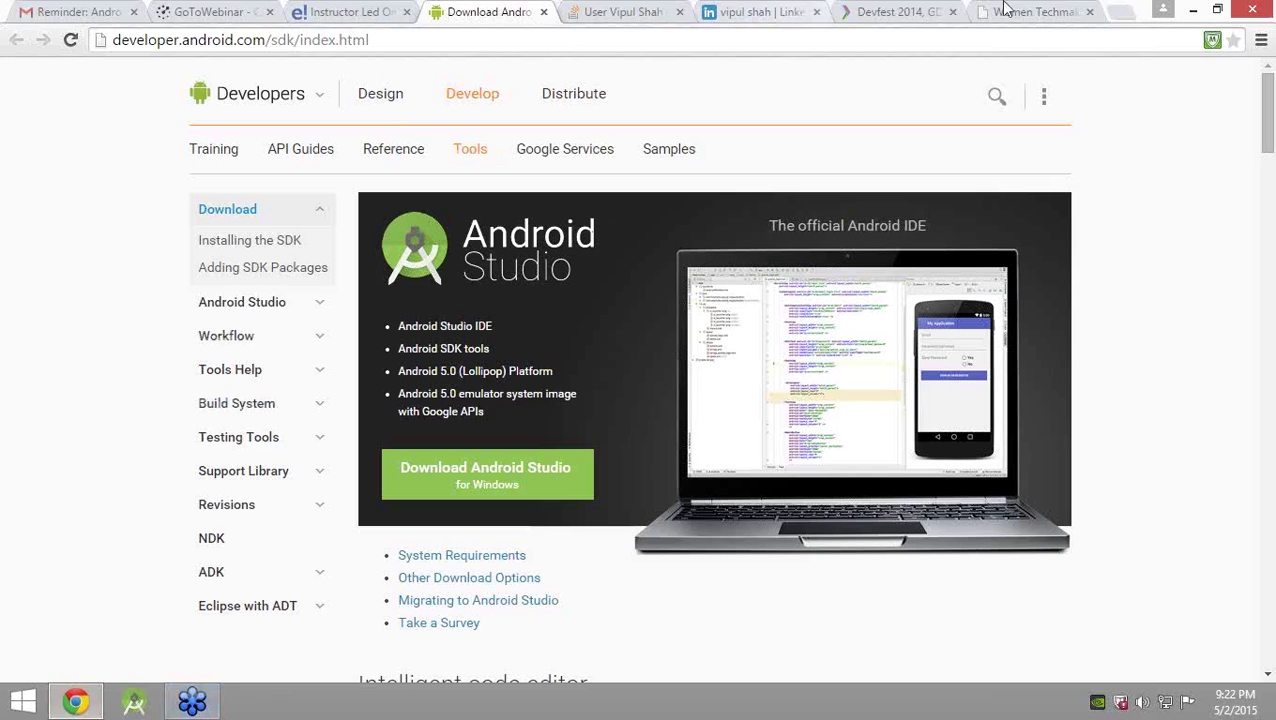
pyautogui.click(323, 10)
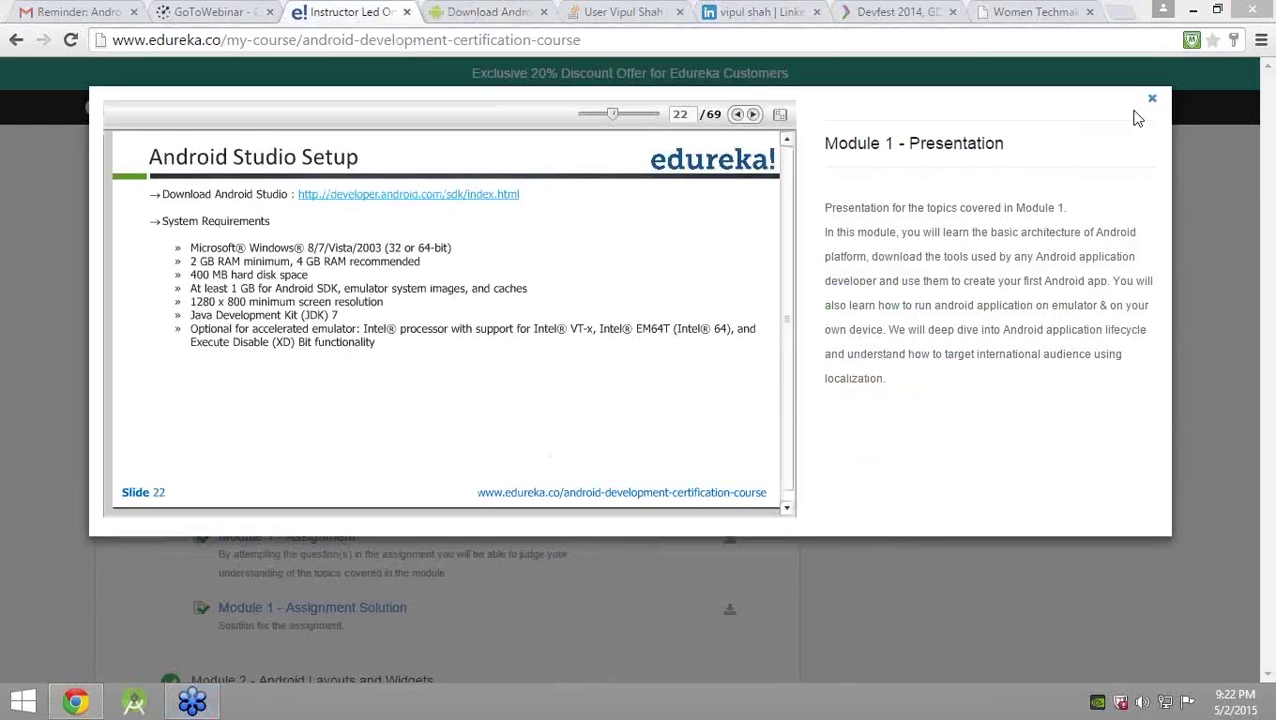
pyautogui.click(780, 114)
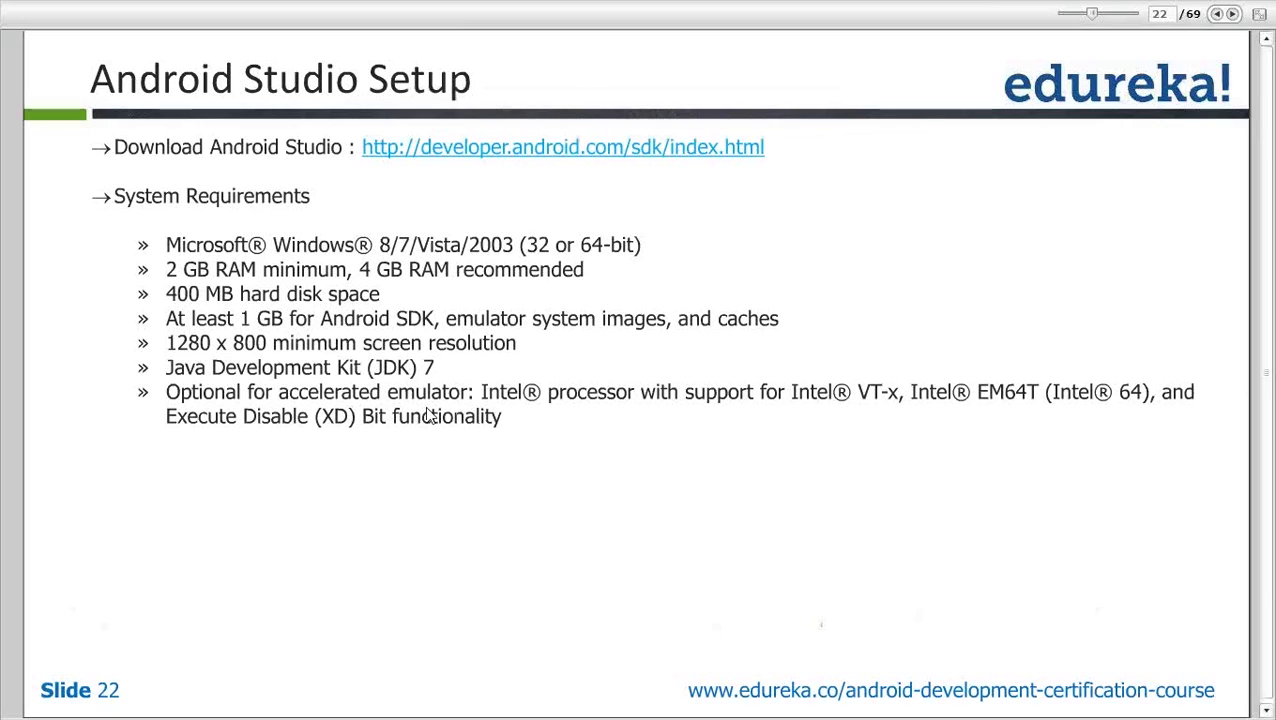
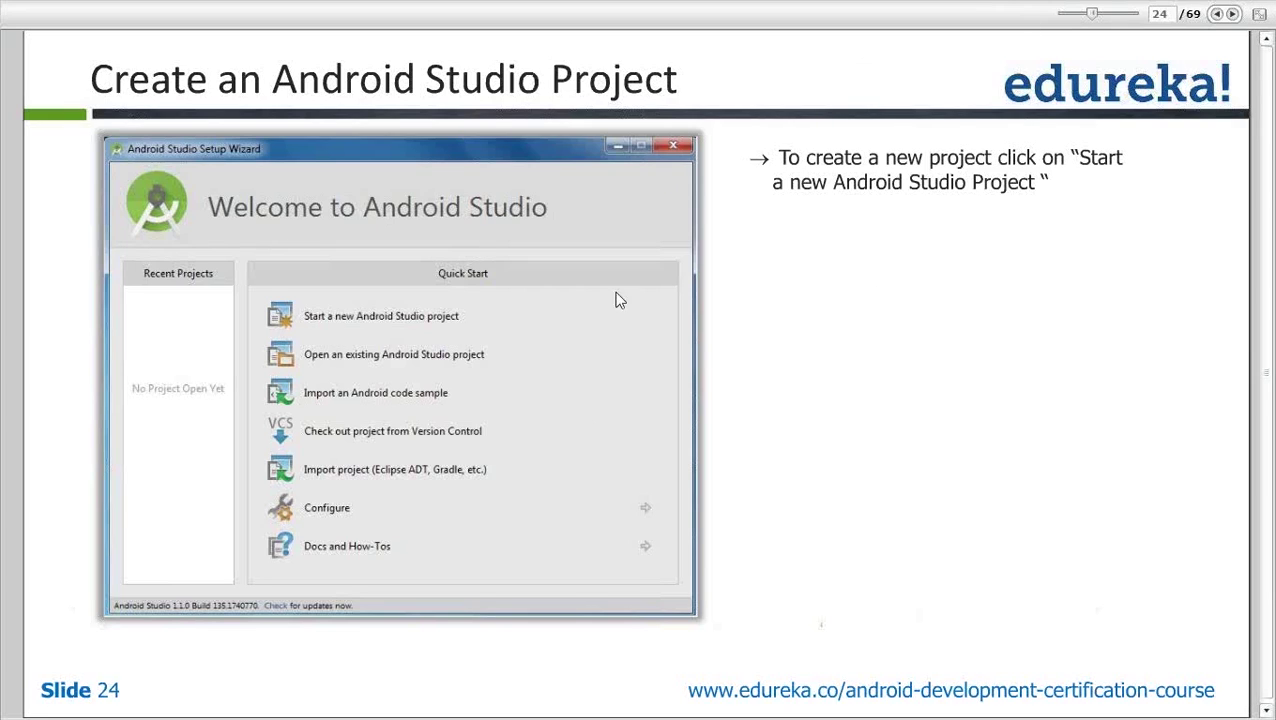
pyautogui.click(1232, 14)
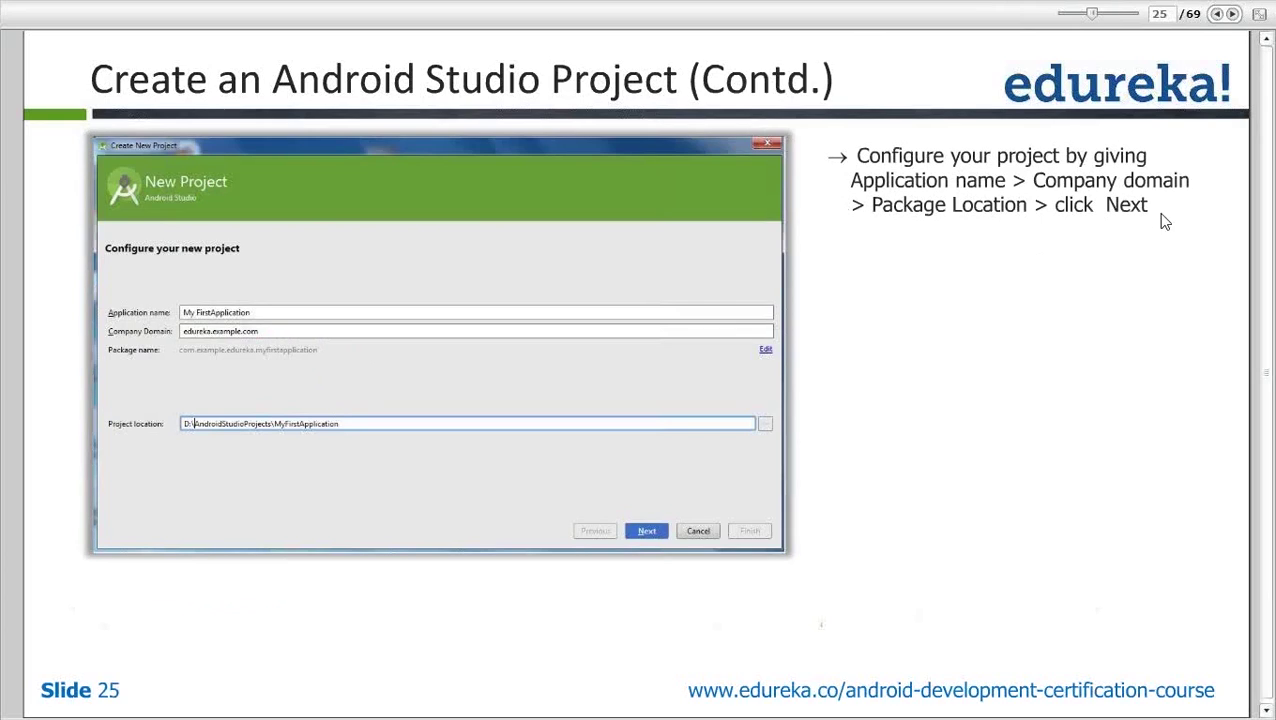
pyautogui.click(1258, 14)
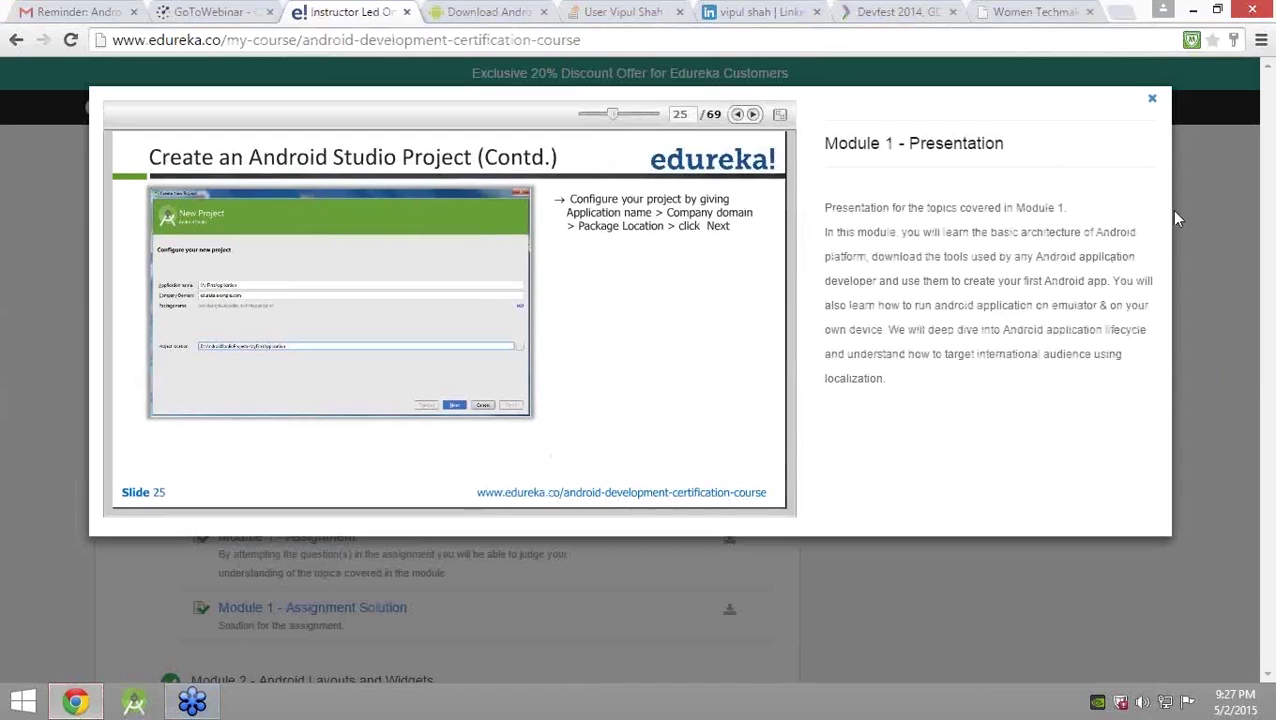
# Switch to Android Studio and close the SQLiteDemo project to return to the welcome screen.
pyautogui.click(133, 702)
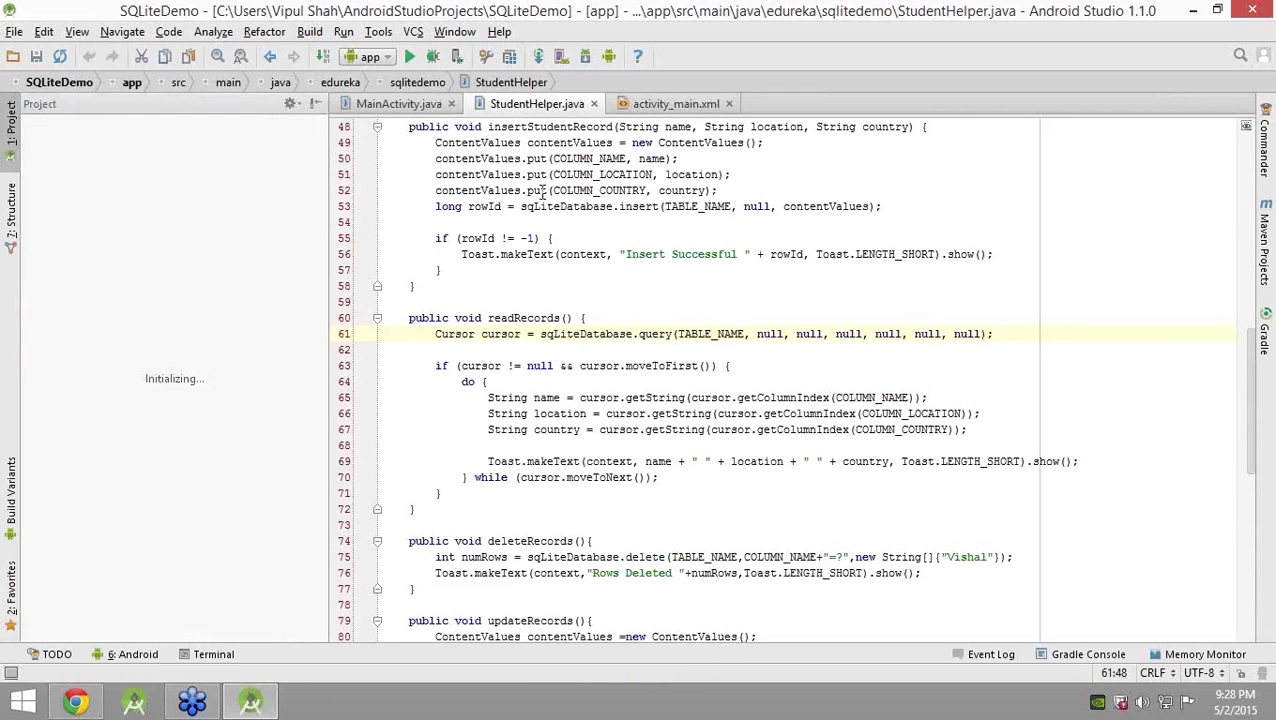
pyautogui.click(14, 32)
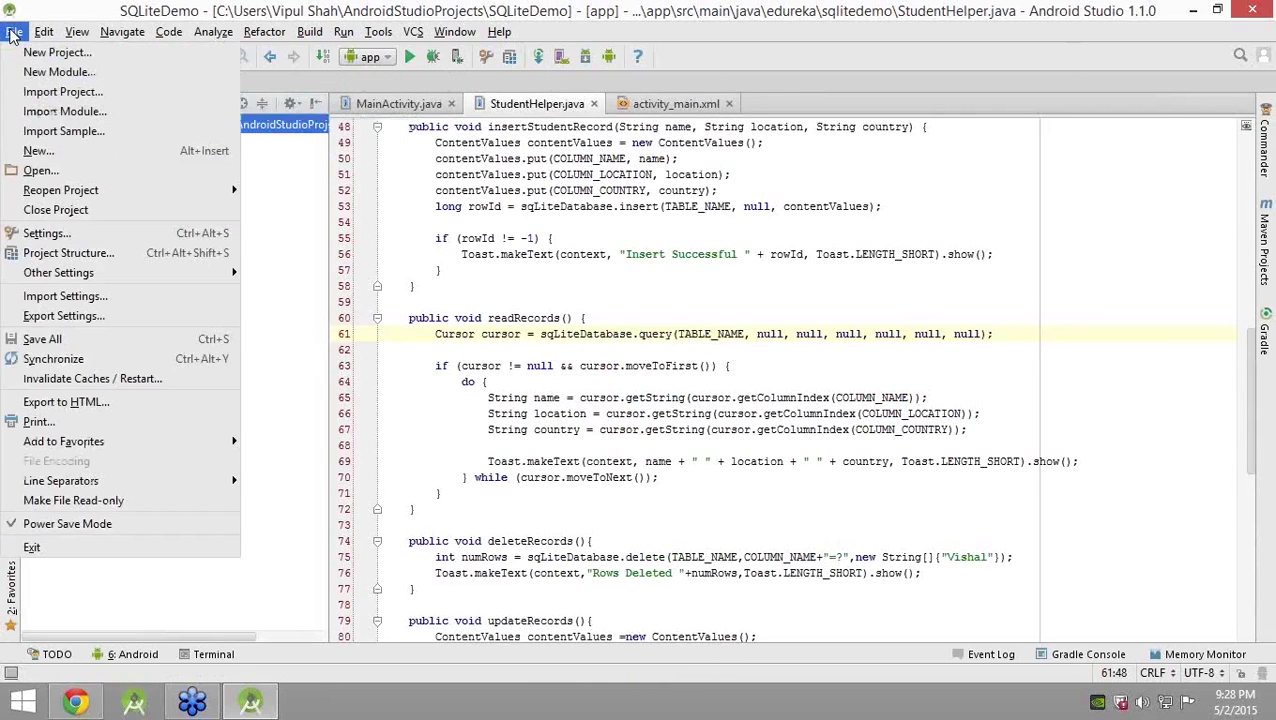
pyautogui.moveTo(84, 279)
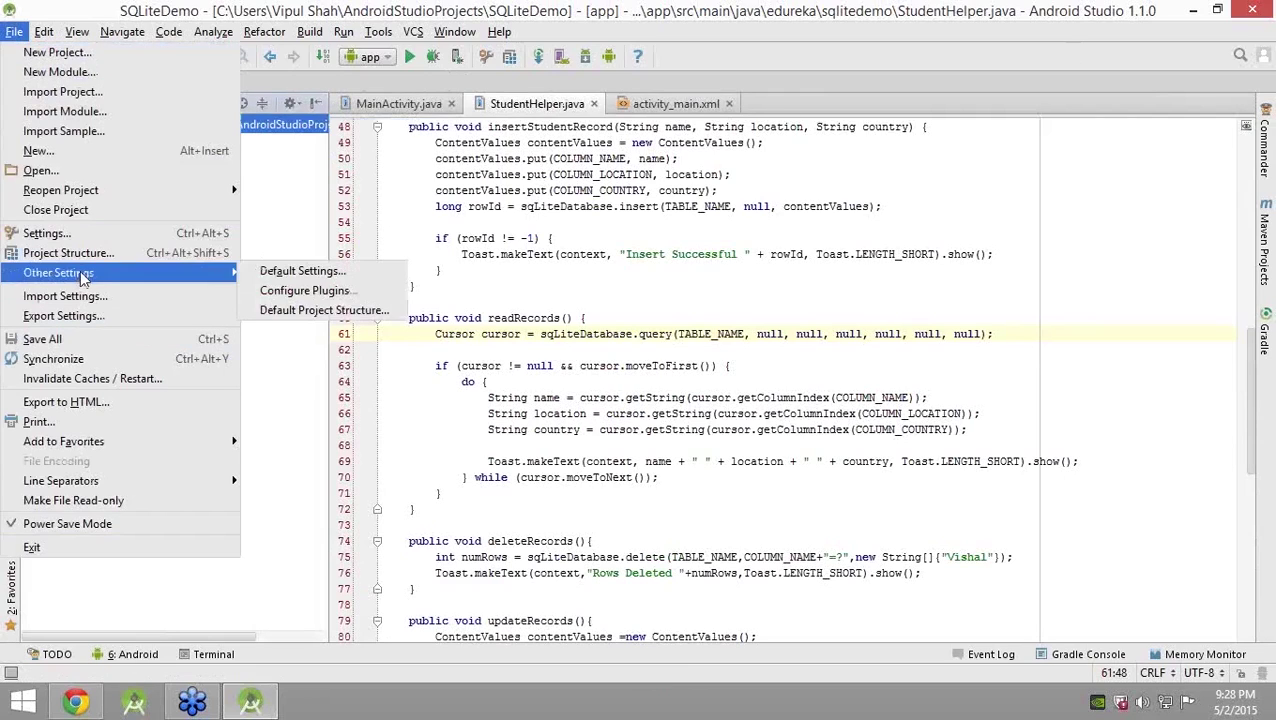
pyautogui.click(82, 211)
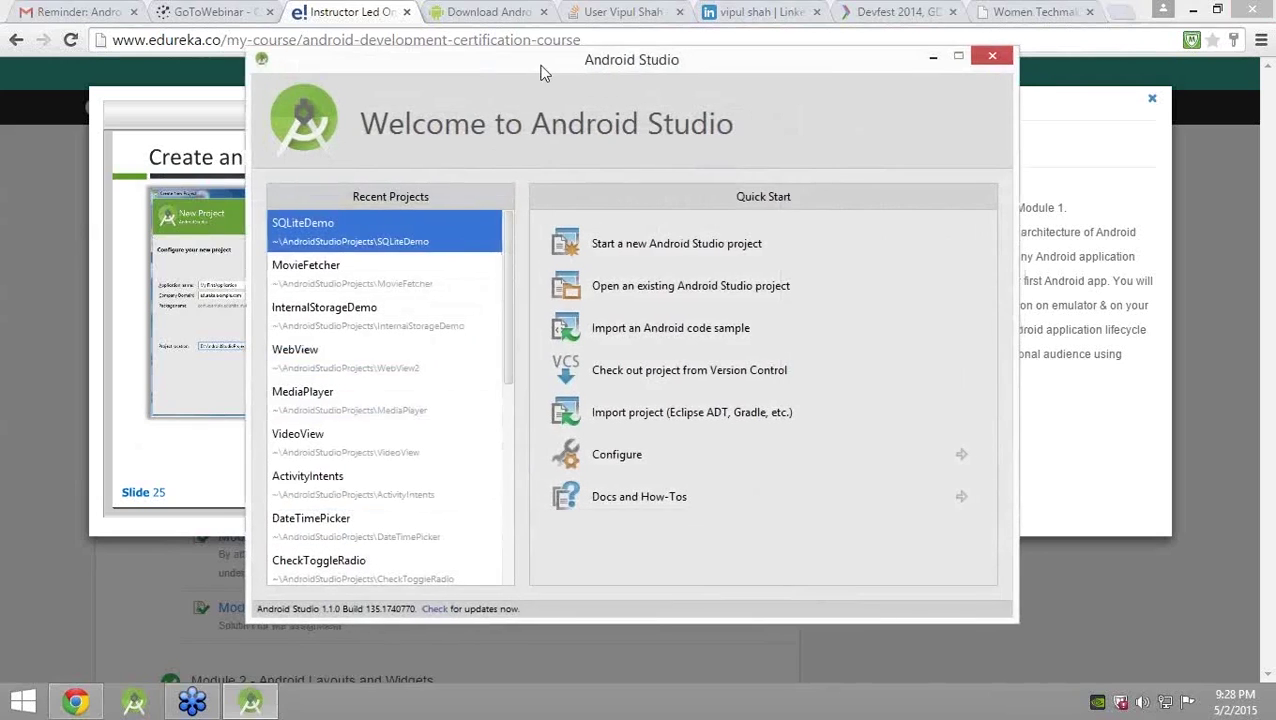
pyautogui.moveTo(540, 72); pyautogui.dragTo(446, 88)
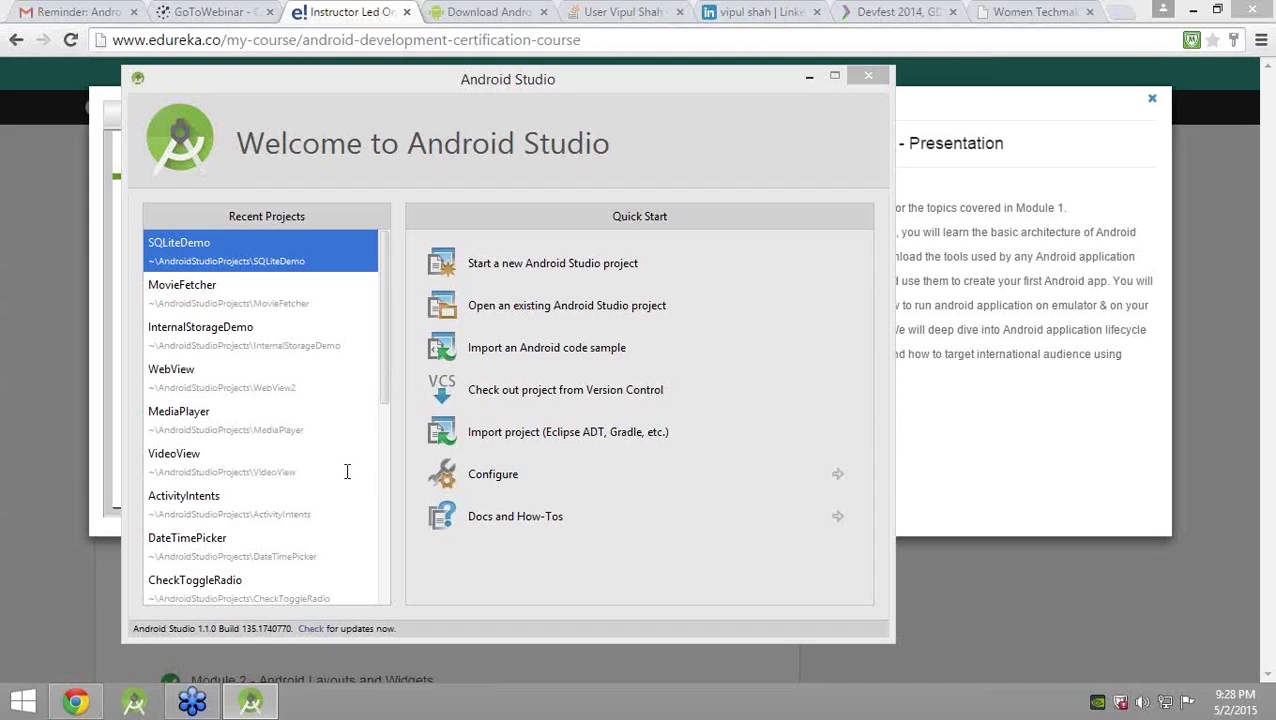
pyautogui.click(266, 518)
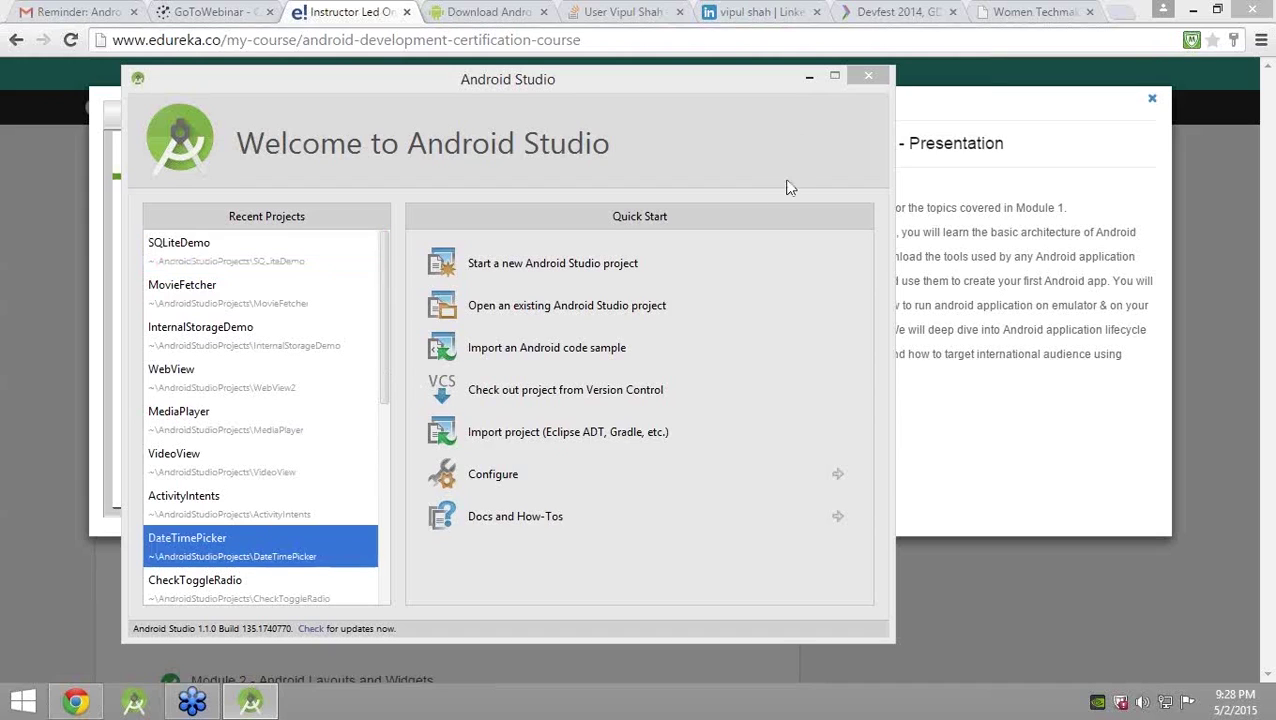
pyautogui.moveTo(556, 90)
pyautogui.mouseDown()
pyautogui.moveTo(621, 108)
pyautogui.moveTo(578, 86)
pyautogui.mouseUp()
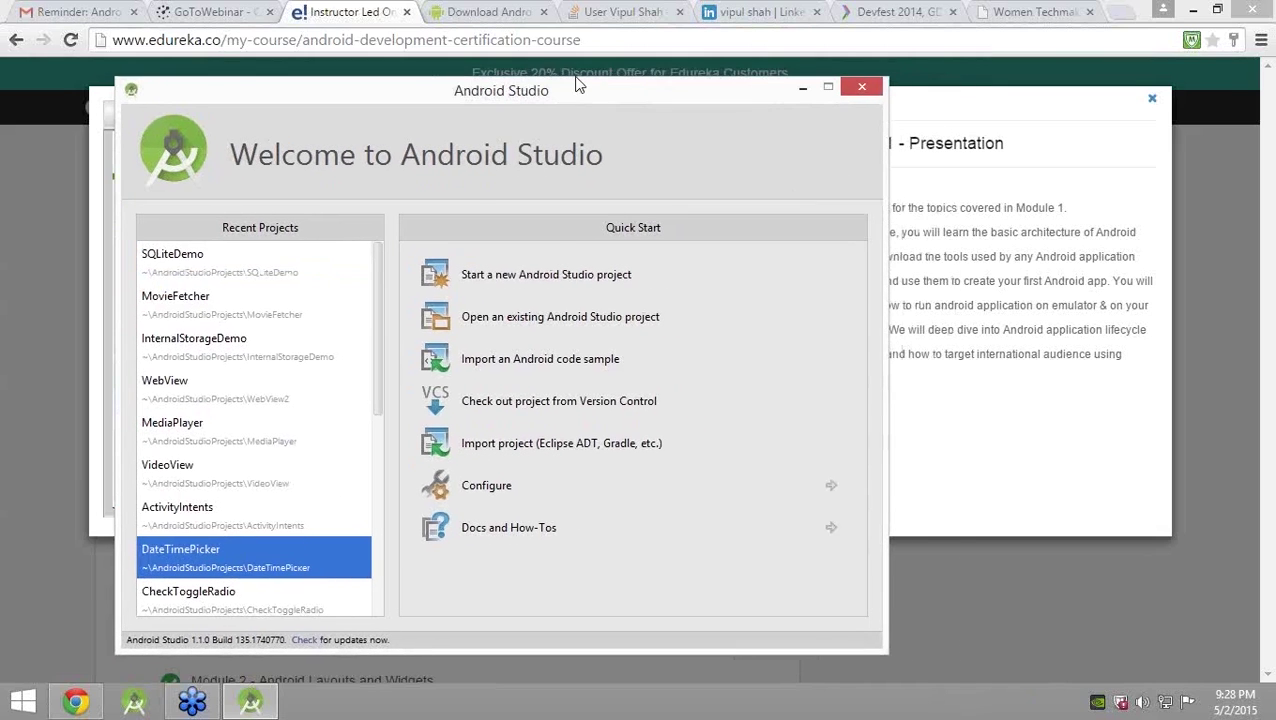
pyautogui.click(368, 348)
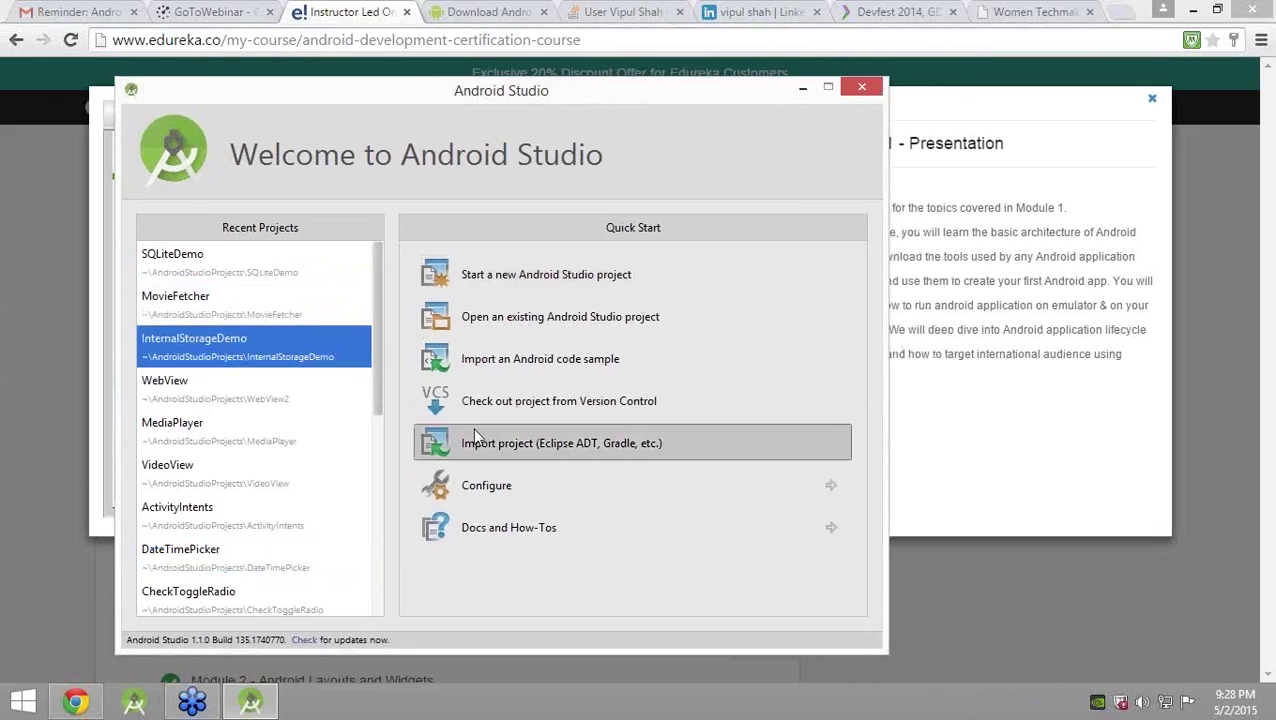
pyautogui.click(268, 306)
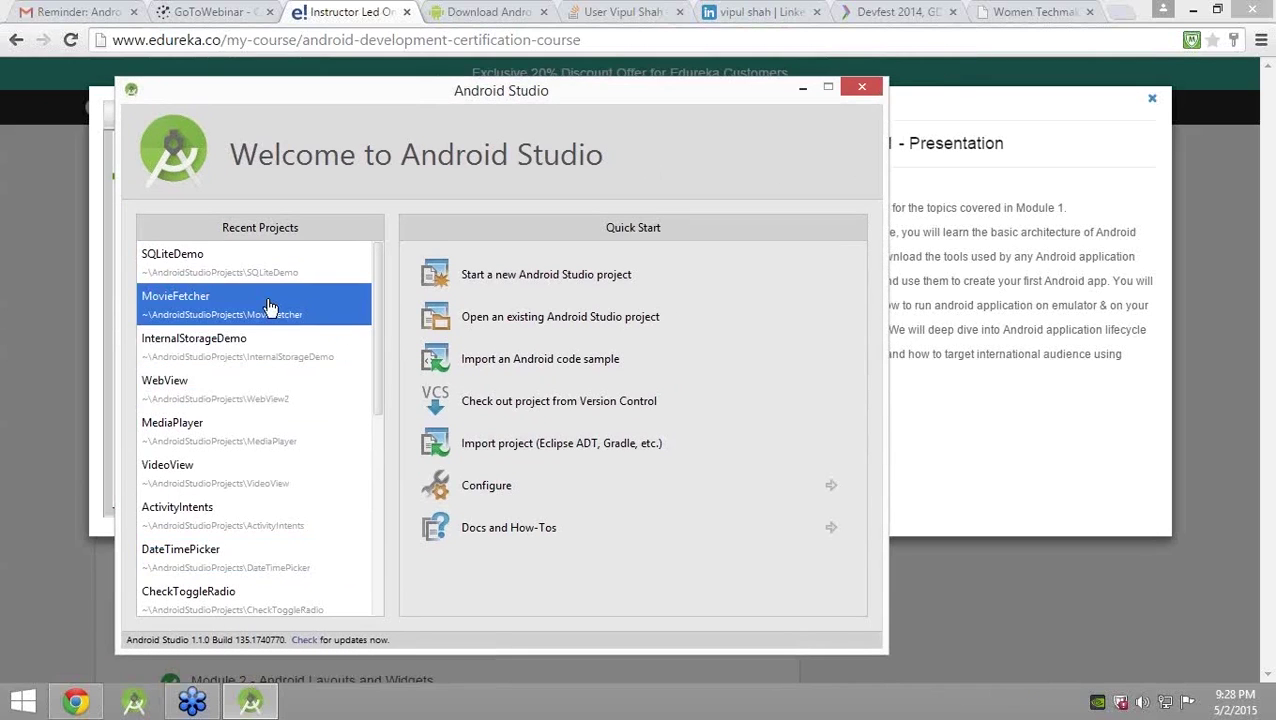
pyautogui.click(300, 262)
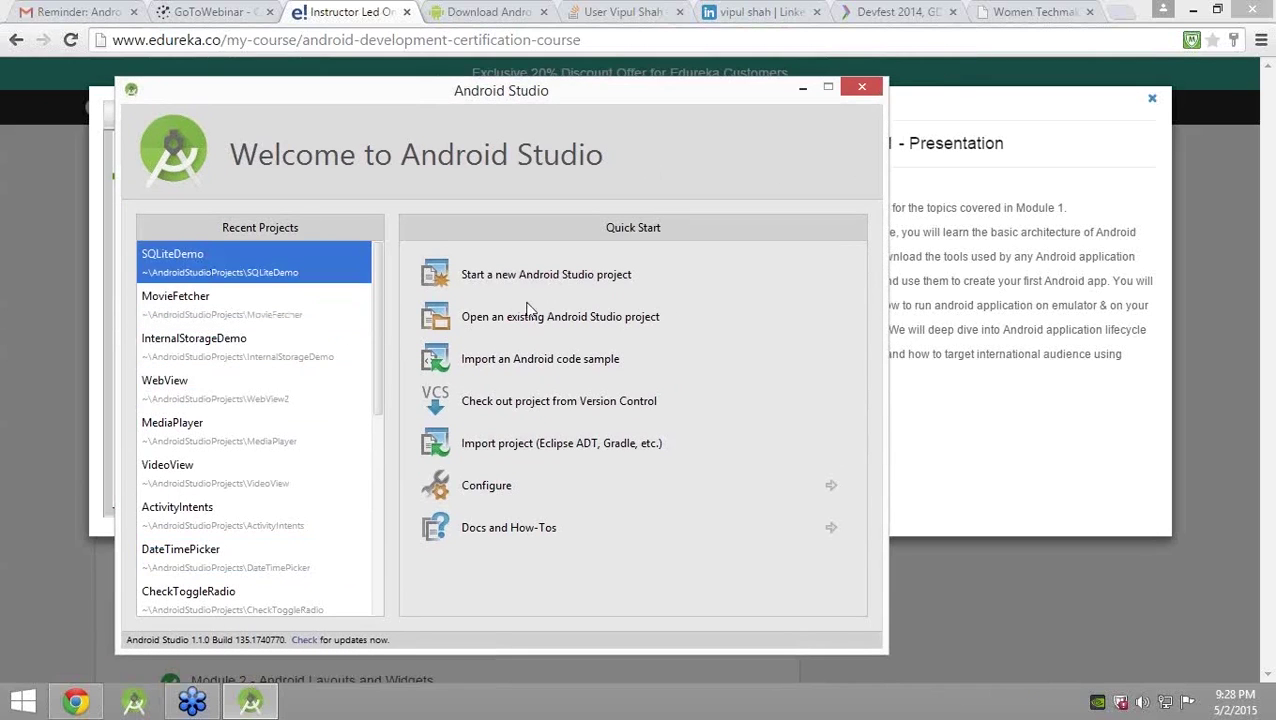
pyautogui.moveTo(250, 470); pyautogui.dragTo(390, 300)
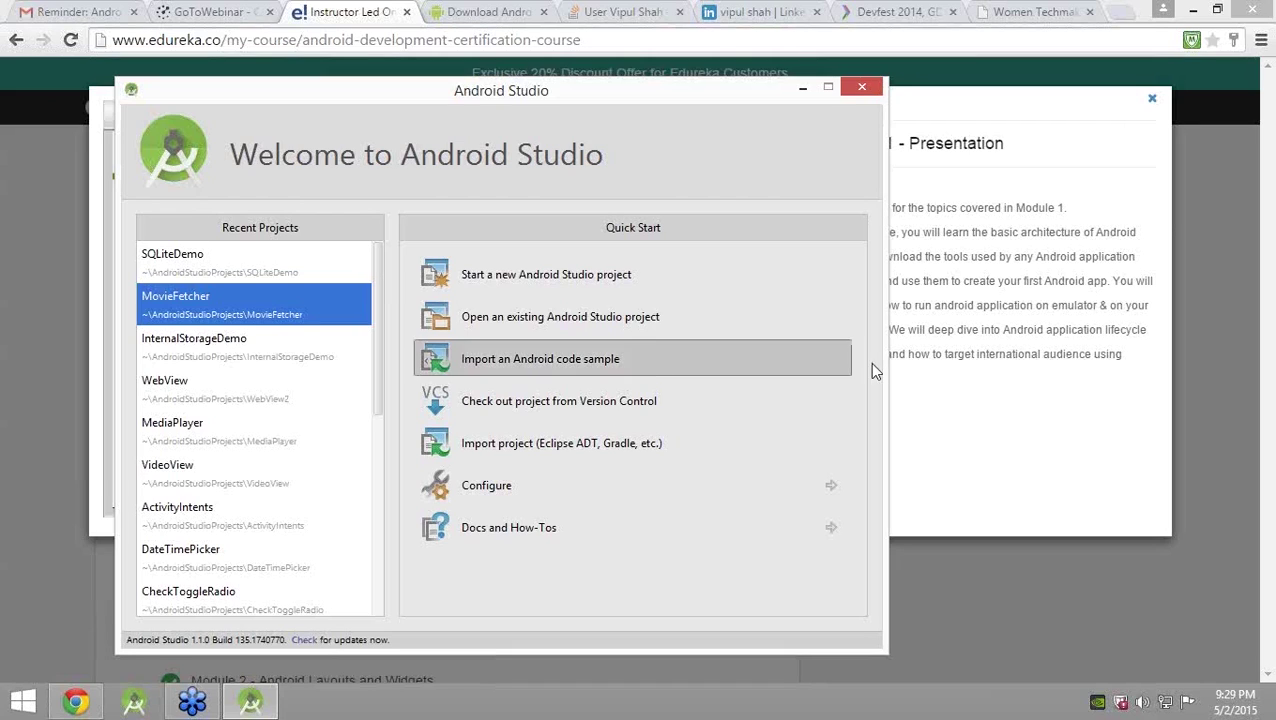
pyautogui.click(965, 358)
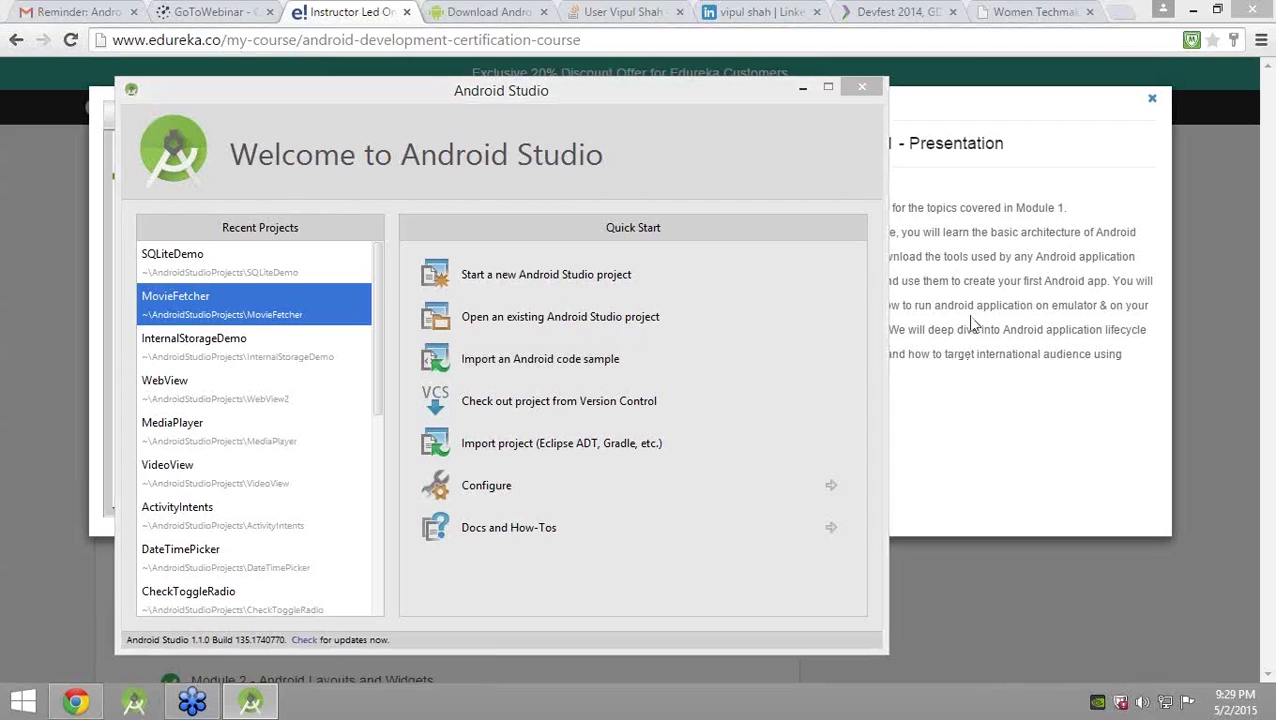
# Open the Android SDK Manager and collapse the Tools, Android 5.1, Android 5.0.1 and Extras package groups.
pyautogui.click(618, 485)
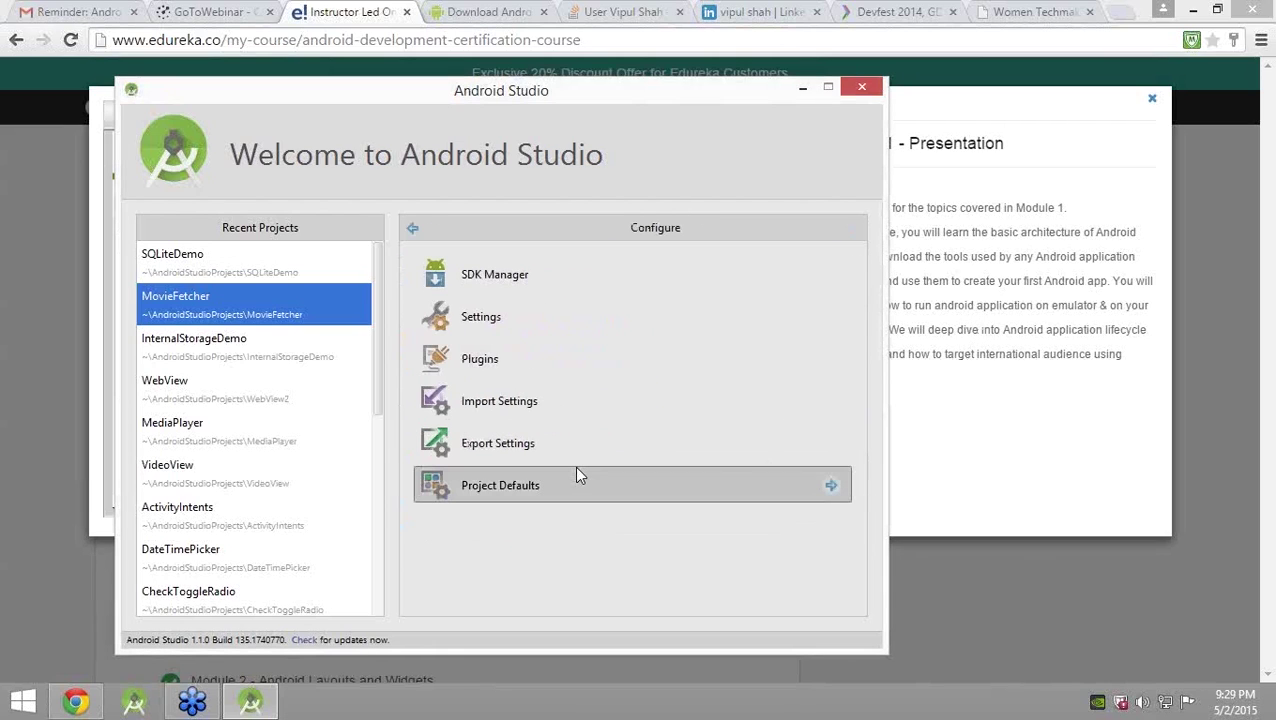
pyautogui.click(522, 274)
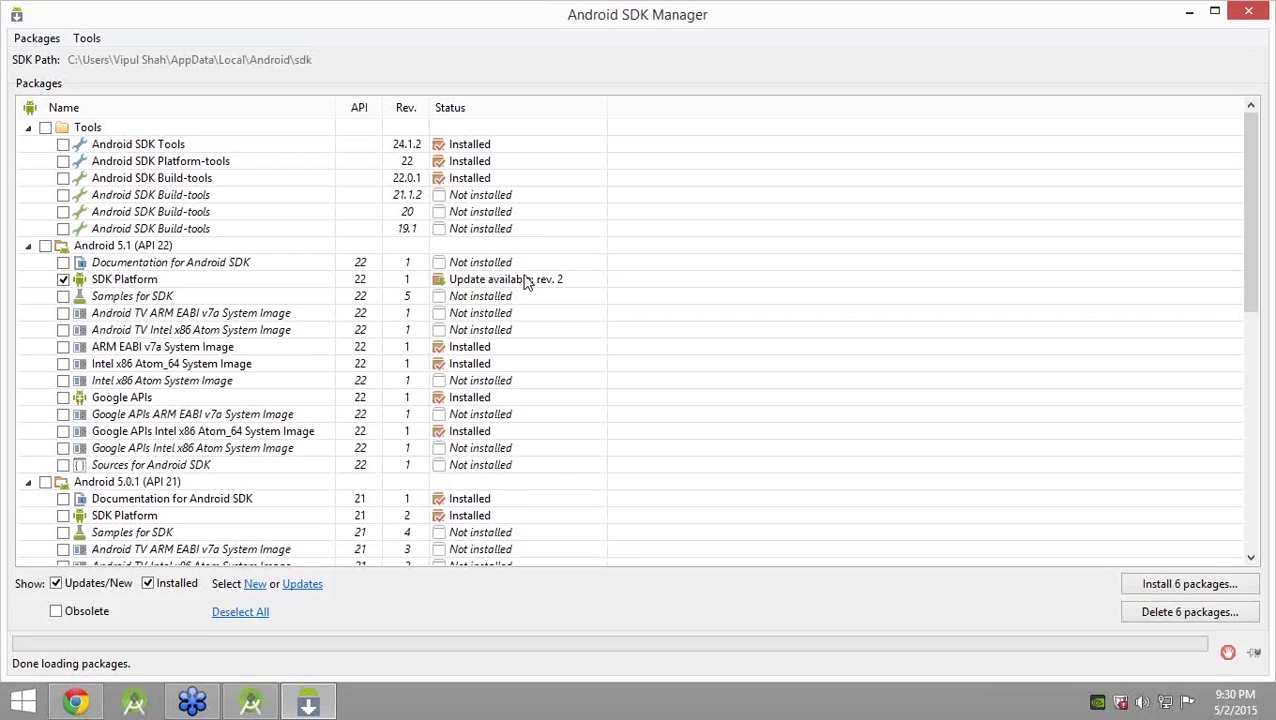
pyautogui.click(28, 246)
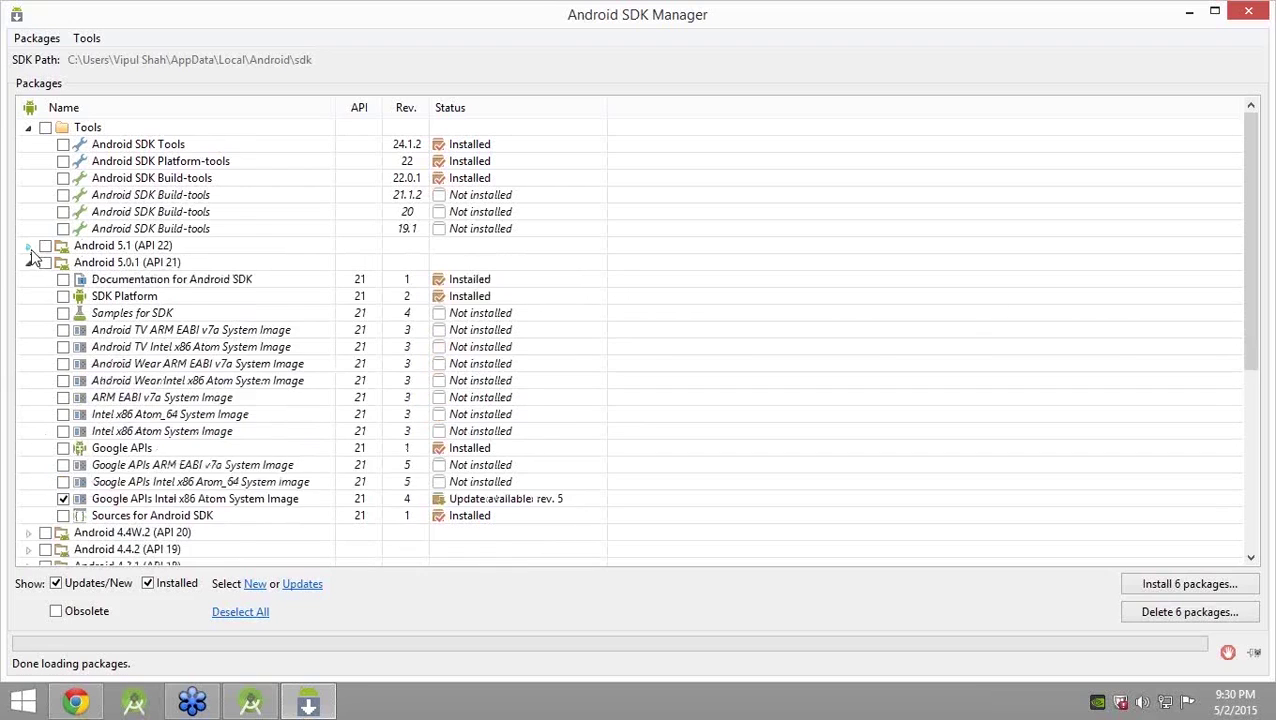
pyautogui.click(28, 263)
pyautogui.click(28, 416)
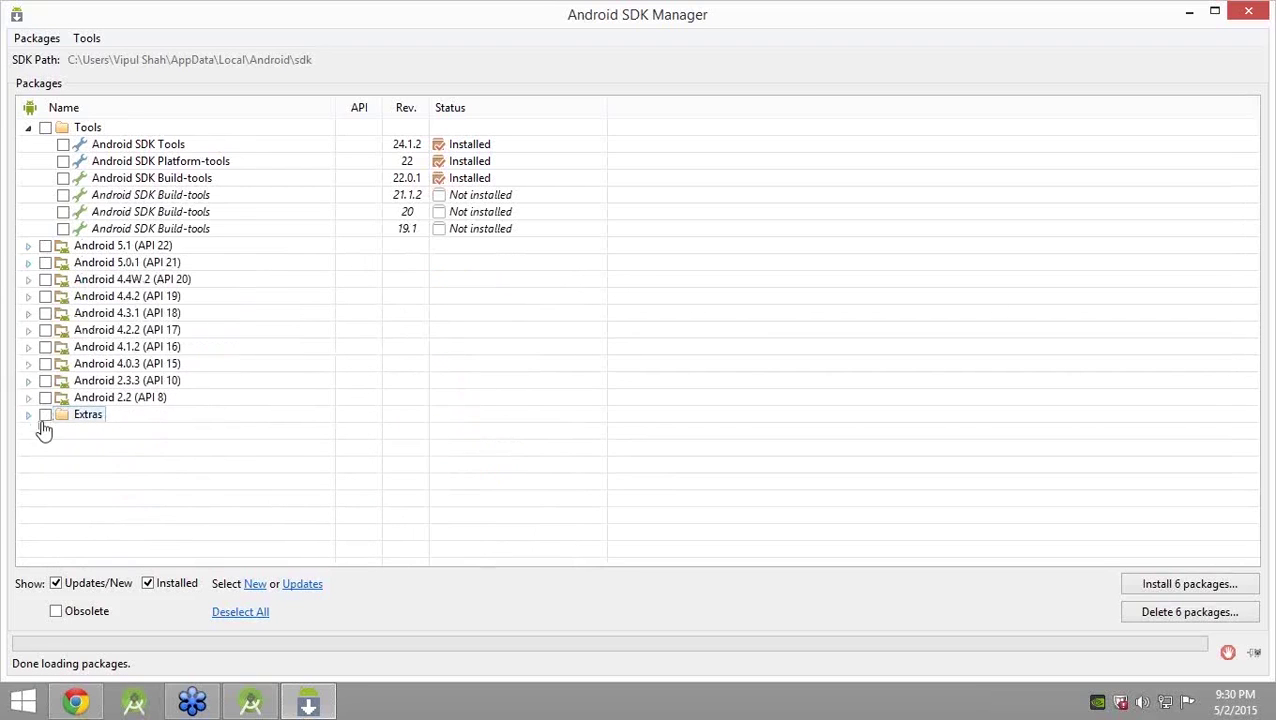
pyautogui.click(28, 128)
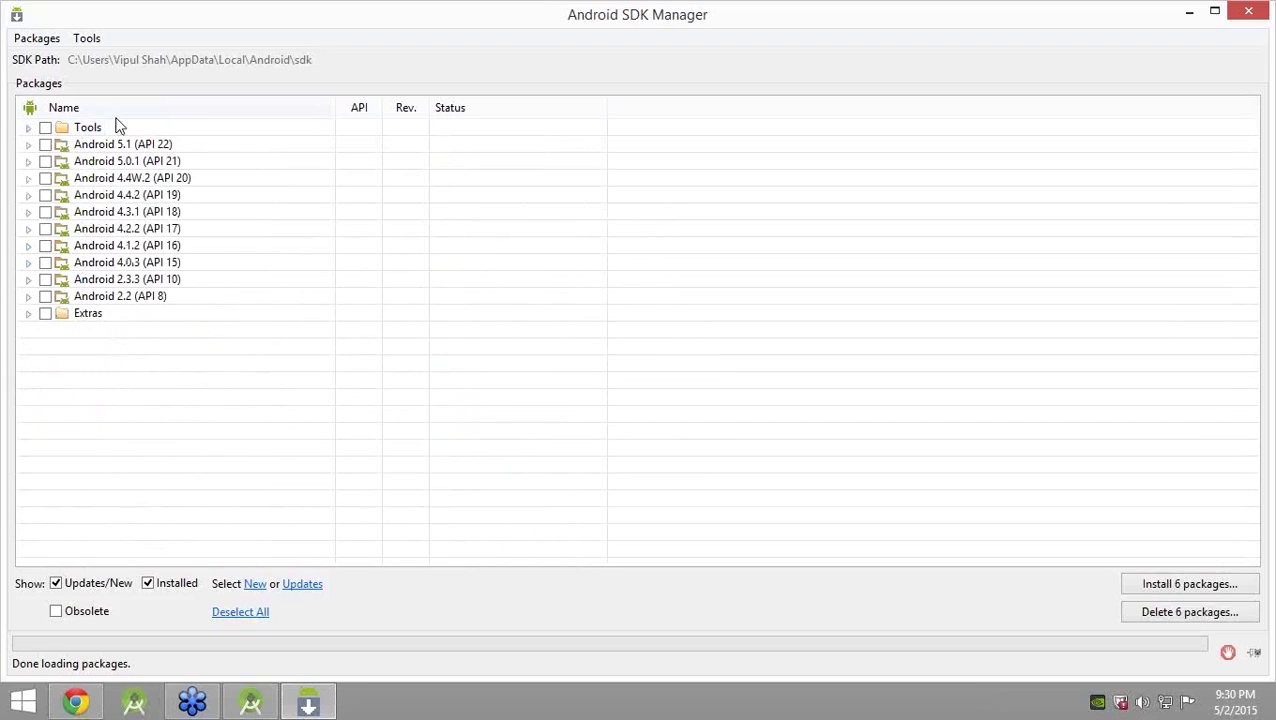
# Expand the Tools group and examine the Android SDK Tools, Platform-tools and Build-tools 22.0.1 packages.
pyautogui.doubleClick(90, 128)
pyautogui.click(133, 145)
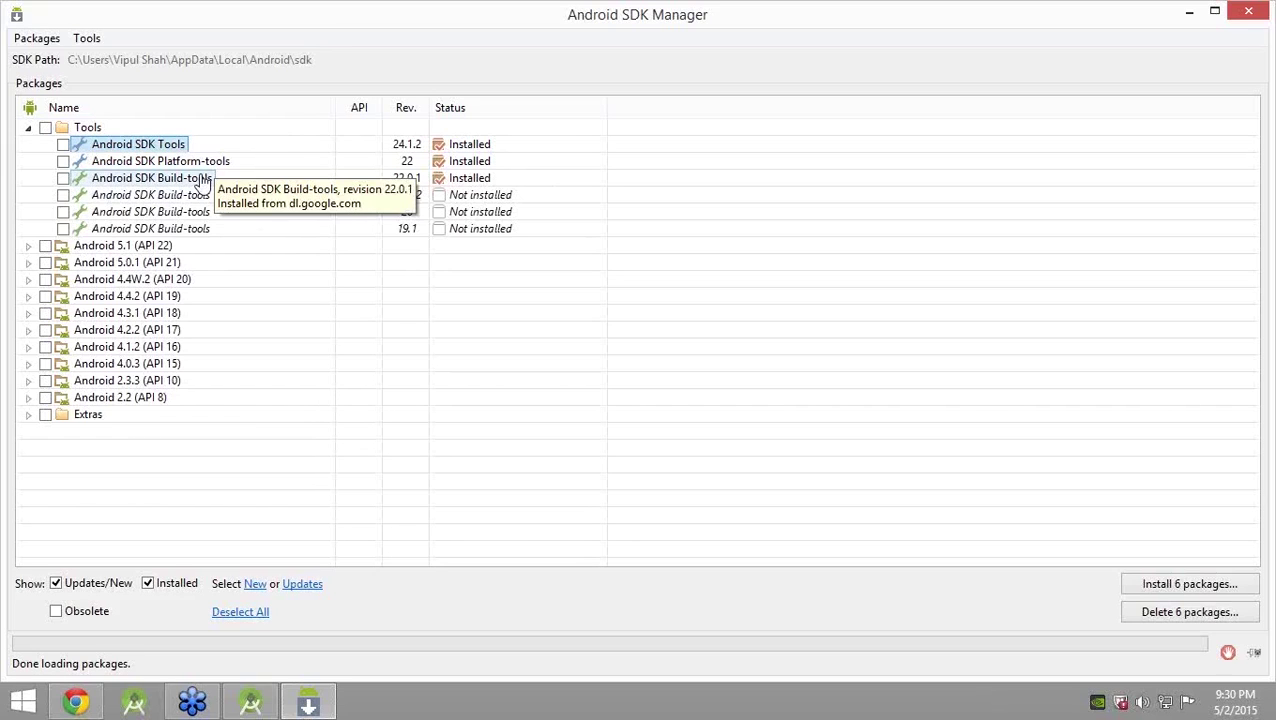
pyautogui.click(212, 163)
pyautogui.click(214, 179)
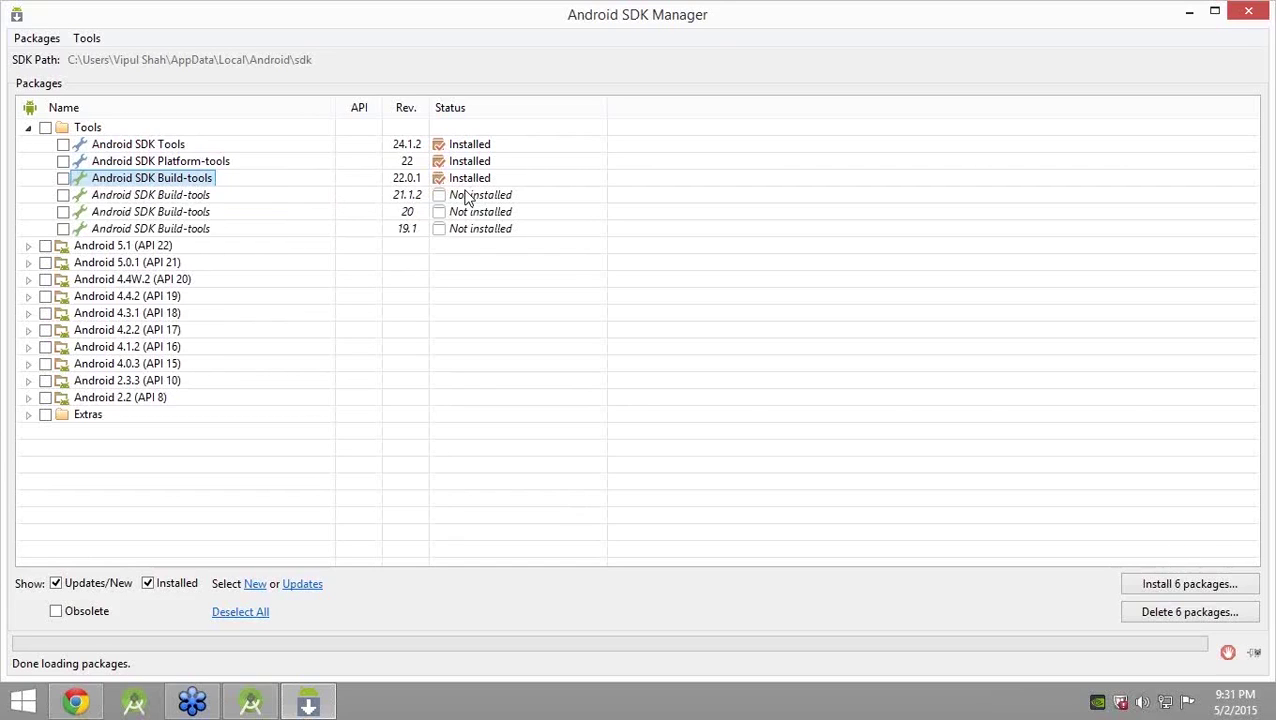
# Expand the Android 5.1 (API 22) group and highlight its SDK Platform package.
pyautogui.click(28, 247)
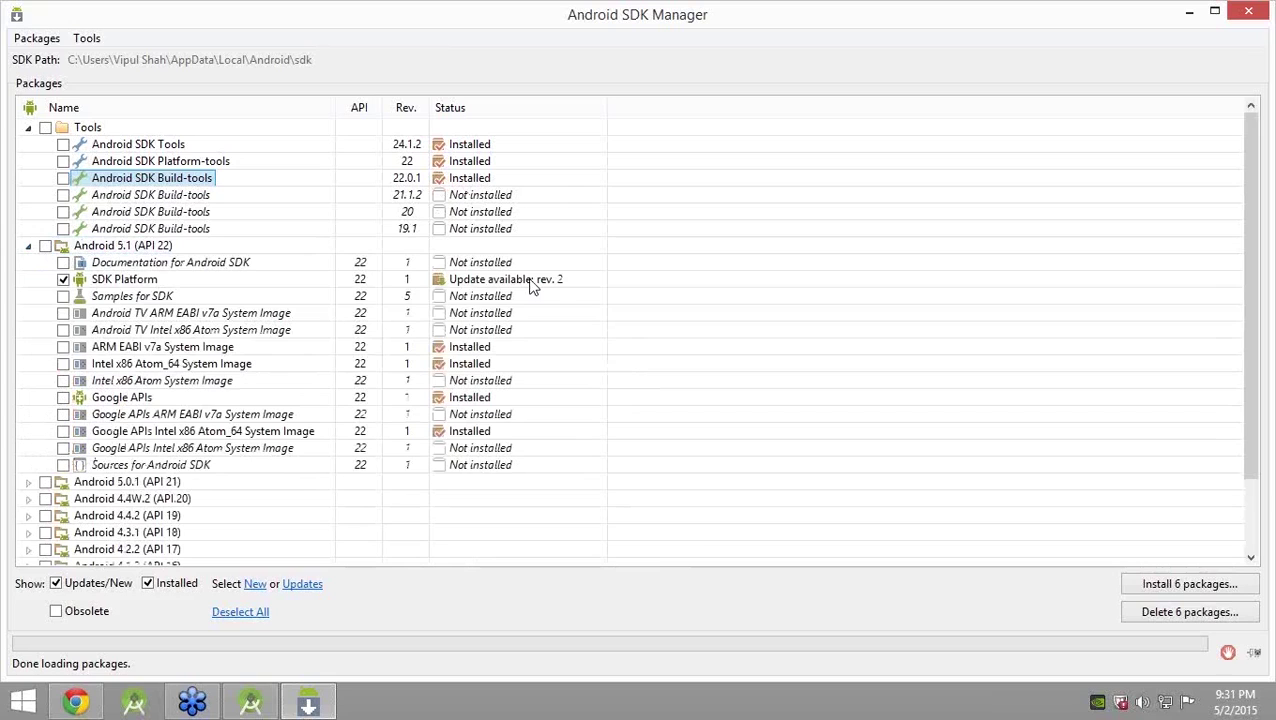
pyautogui.click(105, 281)
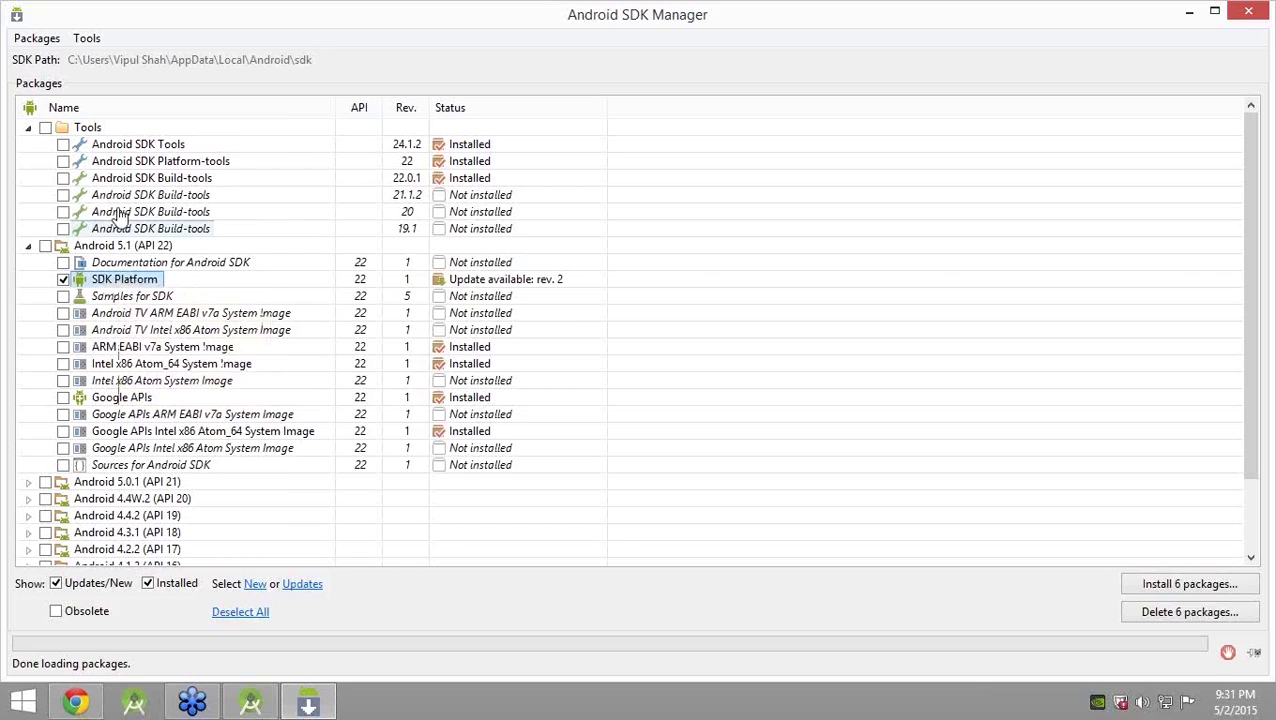
# Highlight the Android SDK Build-tools 22.0.1 package, collapse the Tools group and select the Android 5.1 (API 22) group.
pyautogui.click(137, 180)
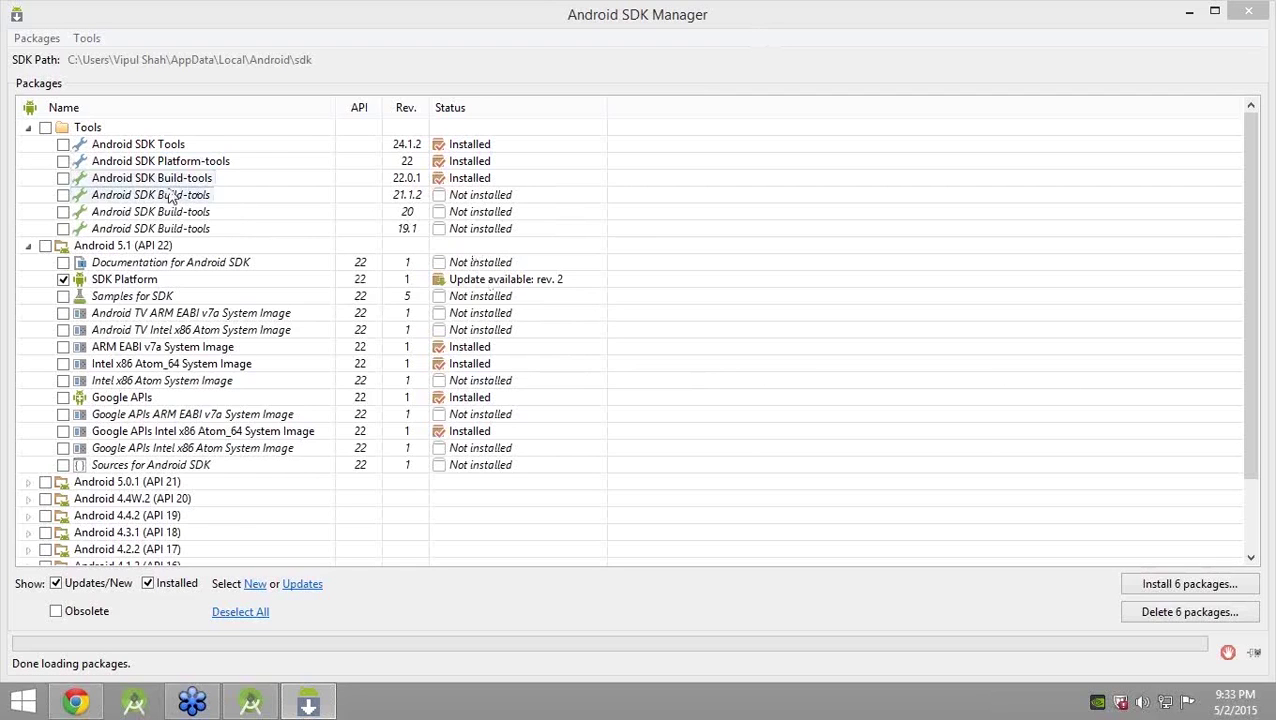
pyautogui.click(28, 128)
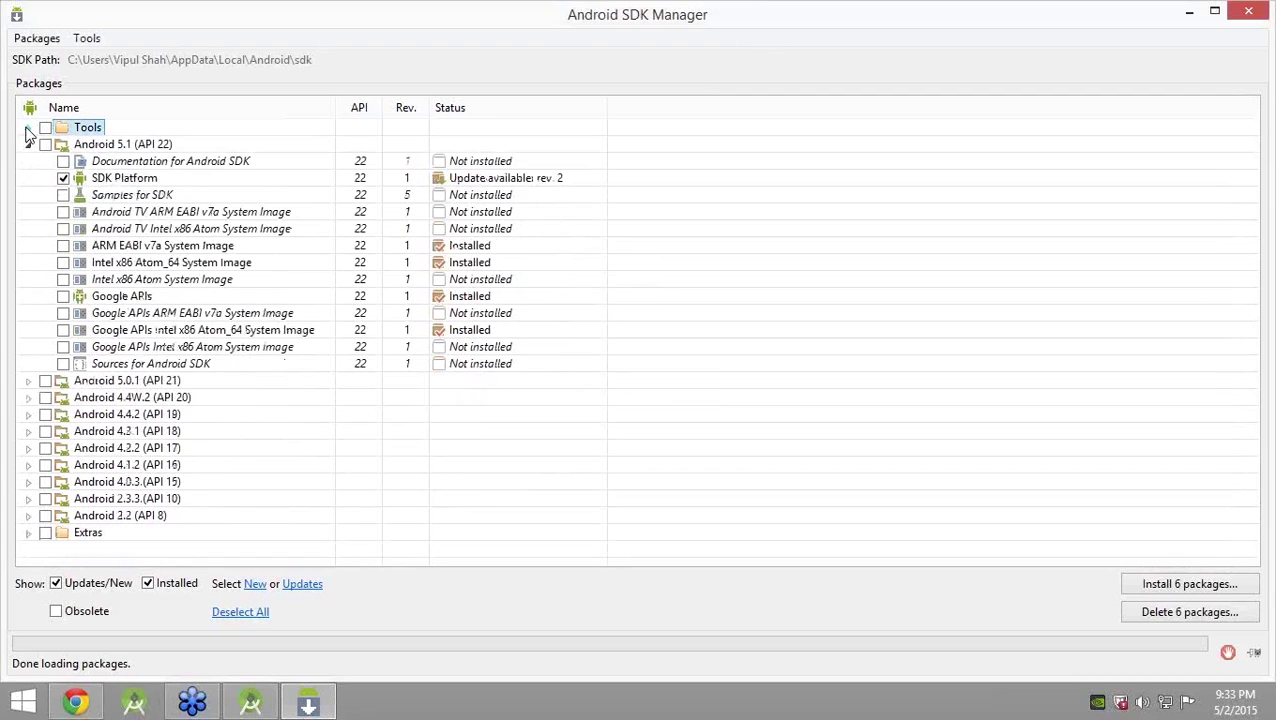
pyautogui.click(144, 151)
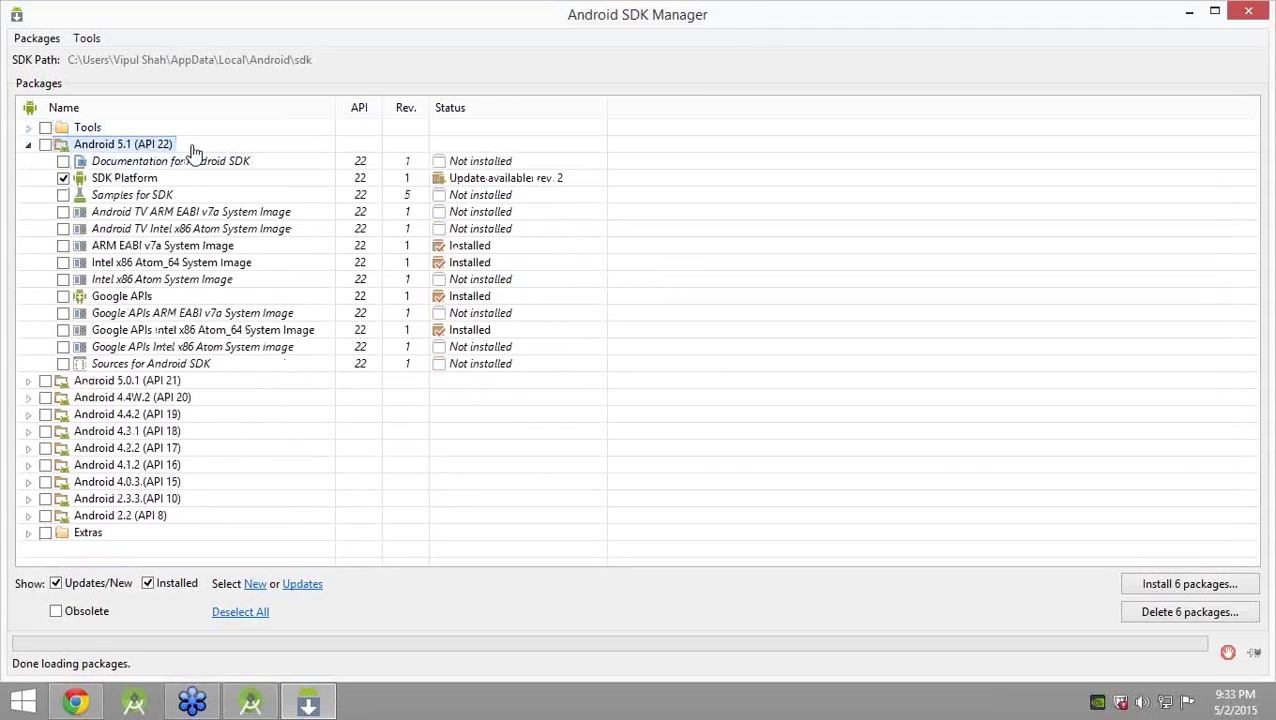
pyautogui.press('Down')
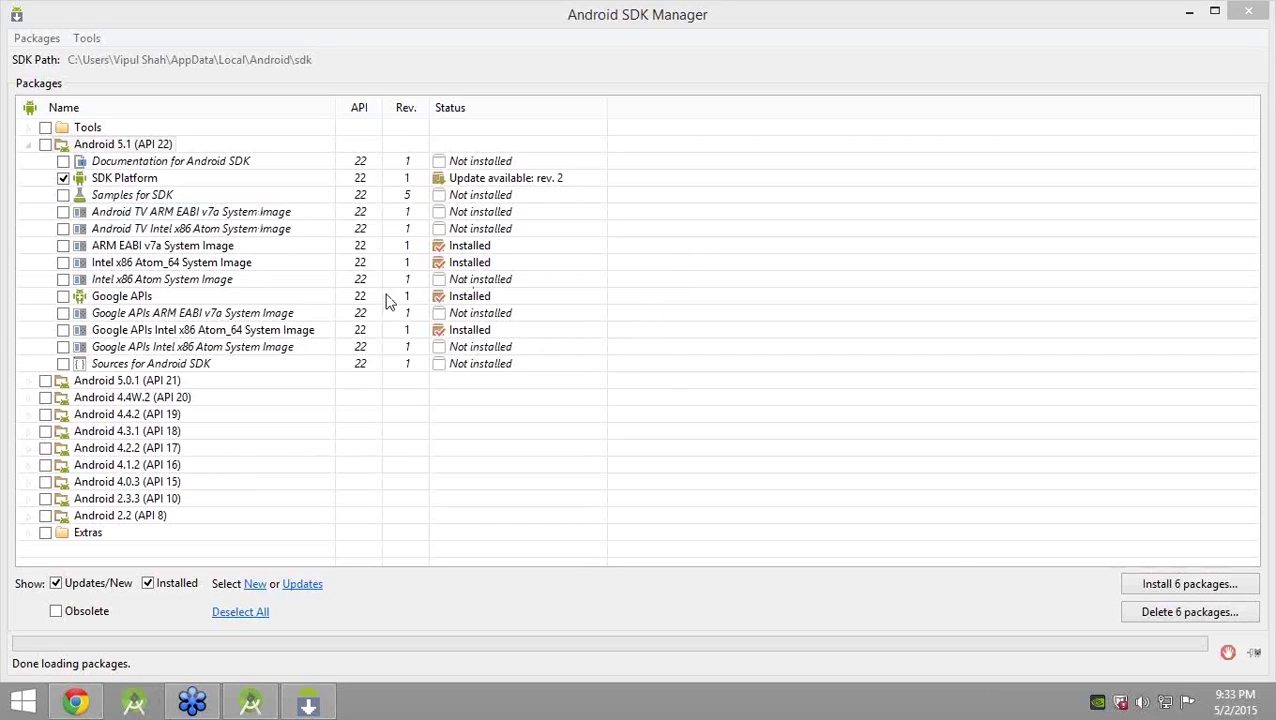
# Compare the ARM EABI v7a and Intel x86 Atom_64 system image entries in the Android 5.1 (API 22) group.
pyautogui.click(225, 283)
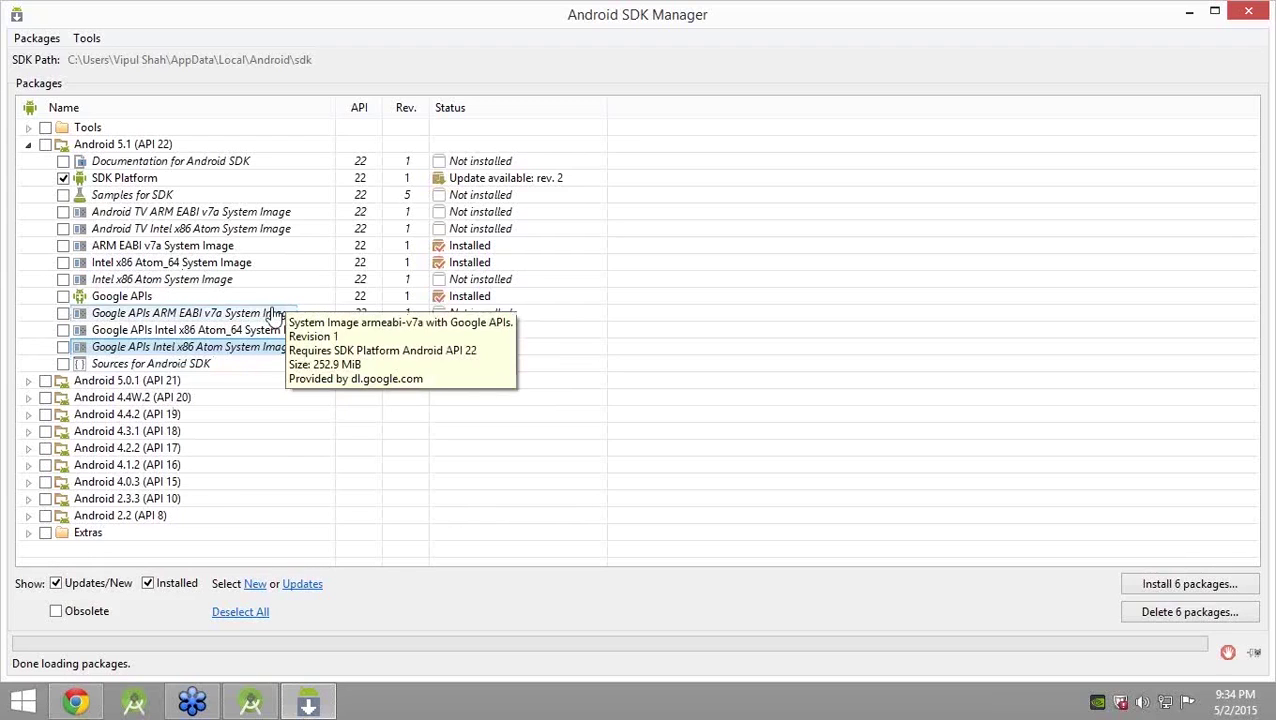
pyautogui.click(167, 250)
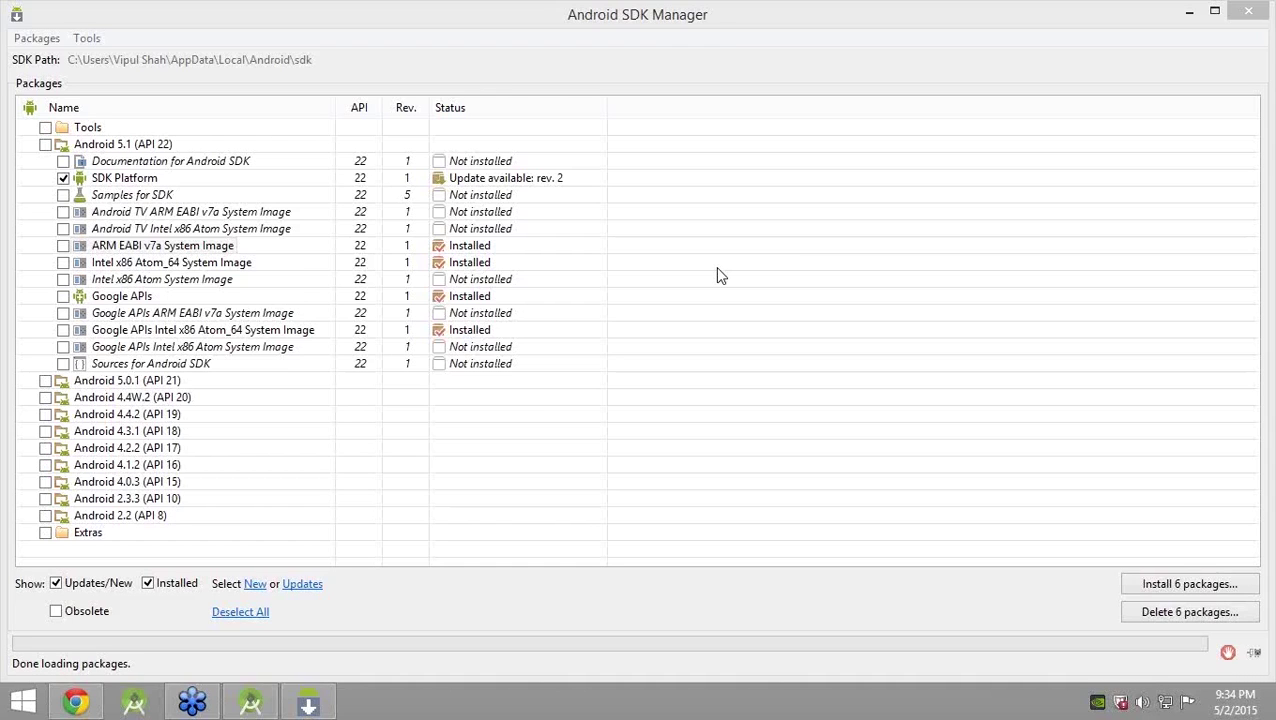
pyautogui.click(190, 246)
pyautogui.click(196, 263)
pyautogui.press('Up')
pyautogui.press('Down')
pyautogui.press('Up')
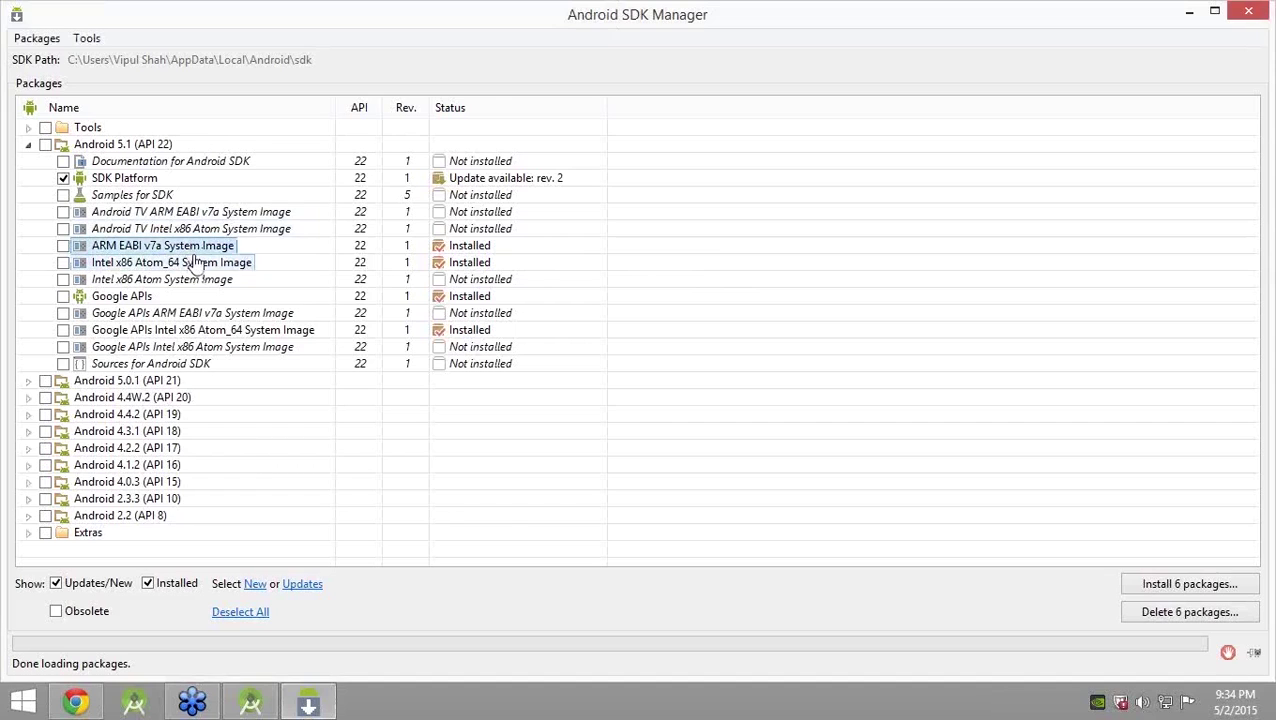
pyautogui.press('Down')
pyautogui.press('Up')
pyautogui.press('Down')
pyautogui.press('Up')
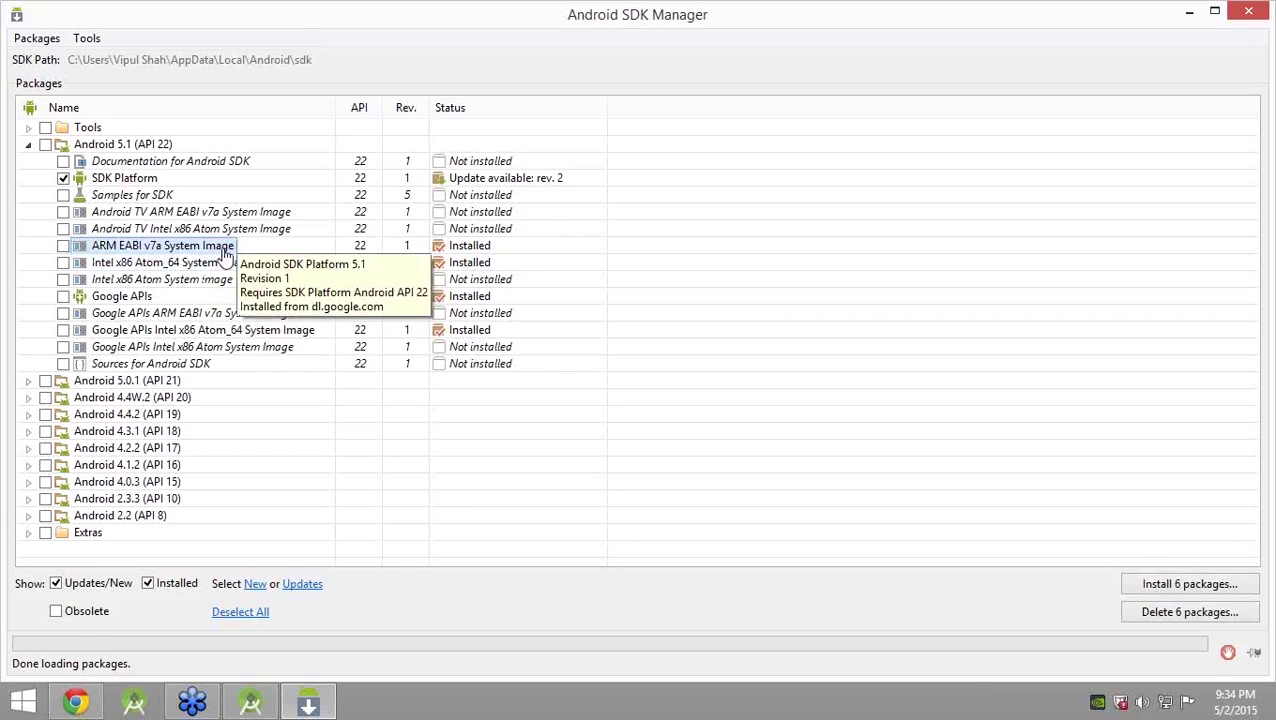
pyautogui.click(221, 263)
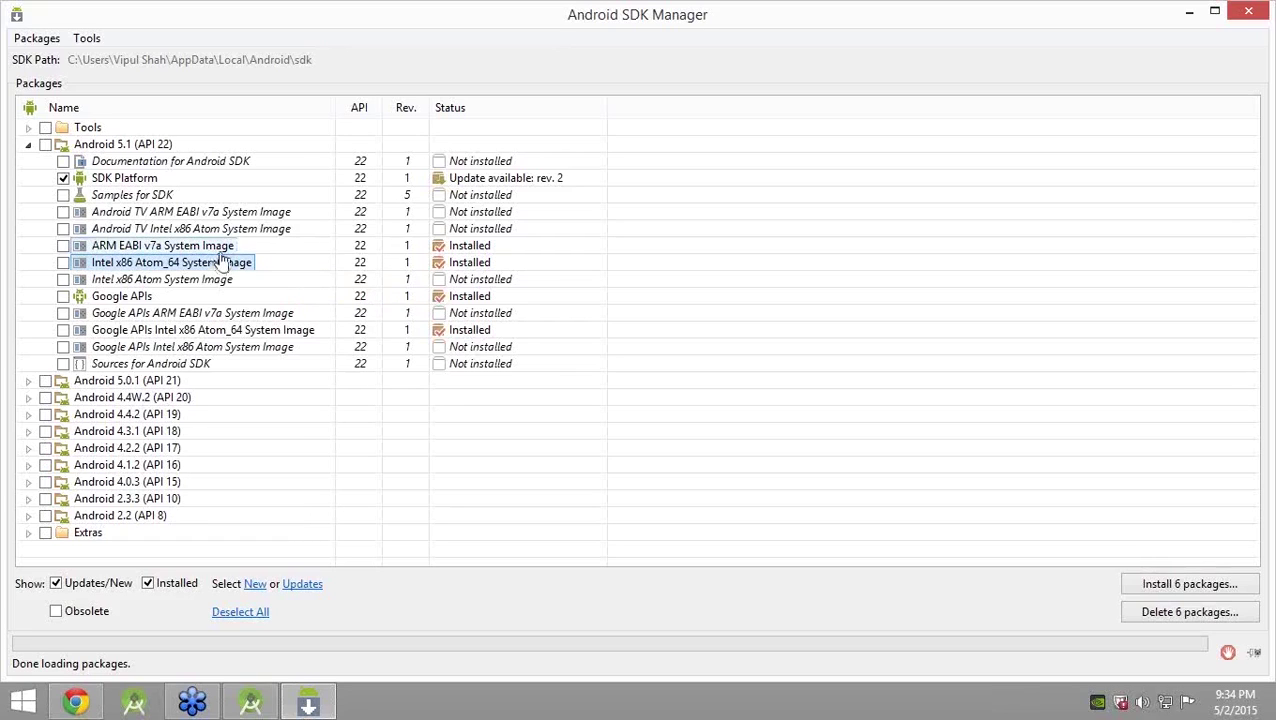
pyautogui.click(227, 250)
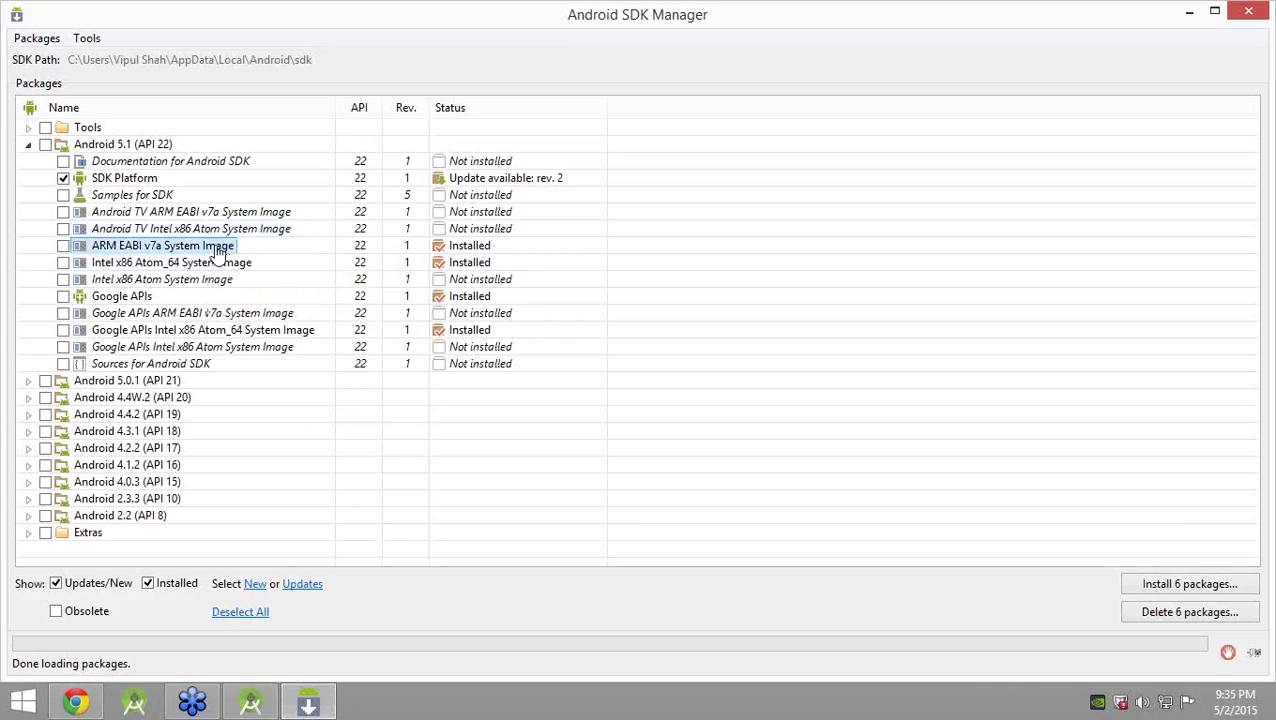
# Examine the Android TV Intel x86 Atom system image alongside the Intel x86 Atom_64 and ARM EABI v7a images.
pyautogui.click(172, 229)
pyautogui.click(170, 262)
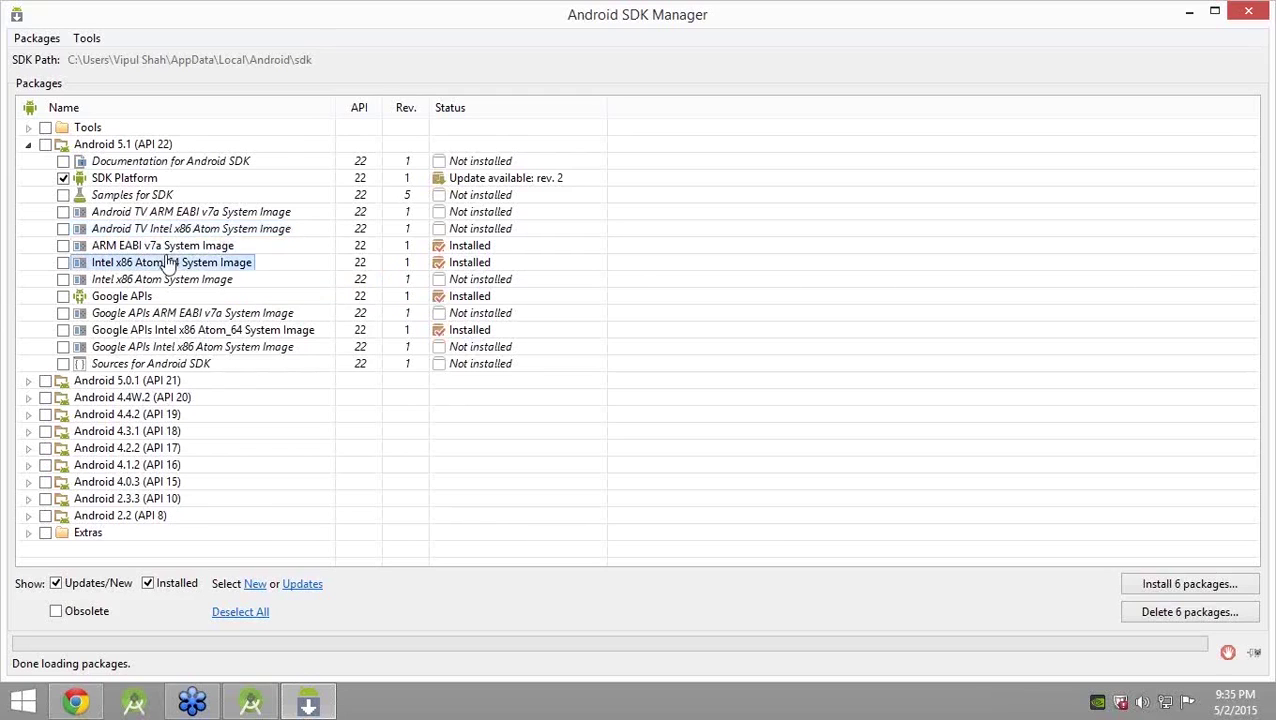
pyautogui.click(174, 246)
pyautogui.click(197, 268)
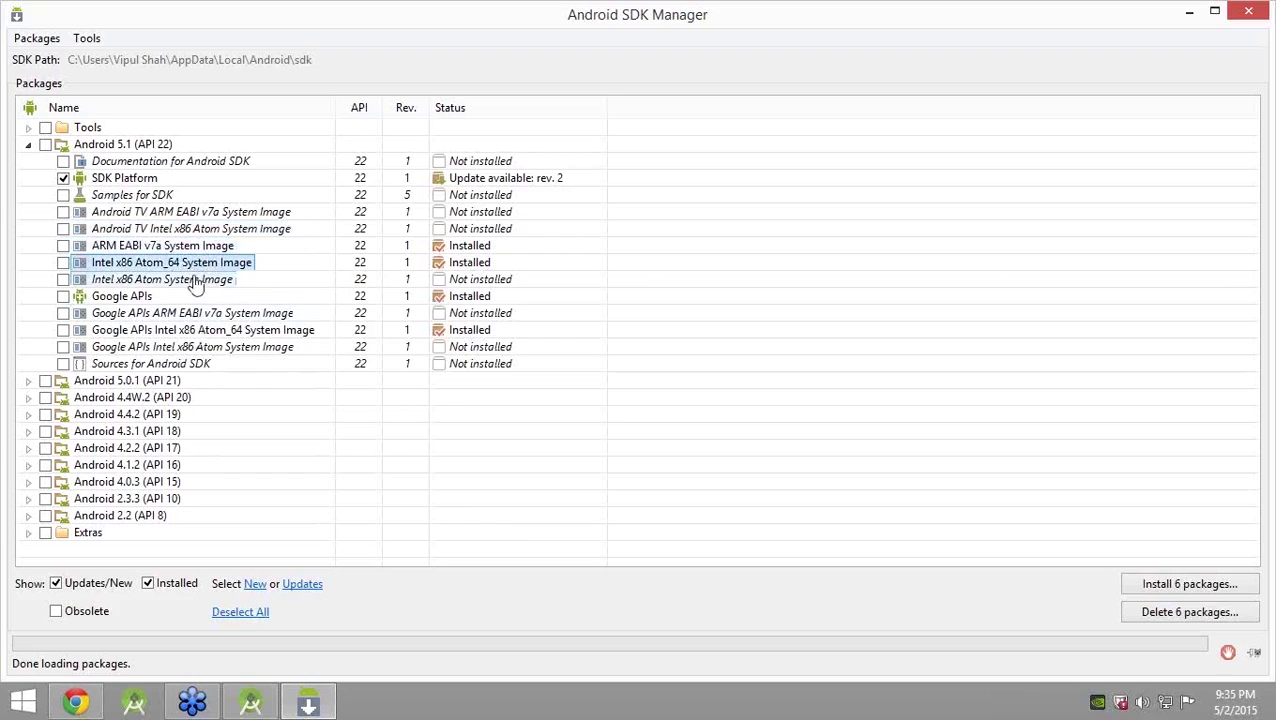
pyautogui.click(205, 233)
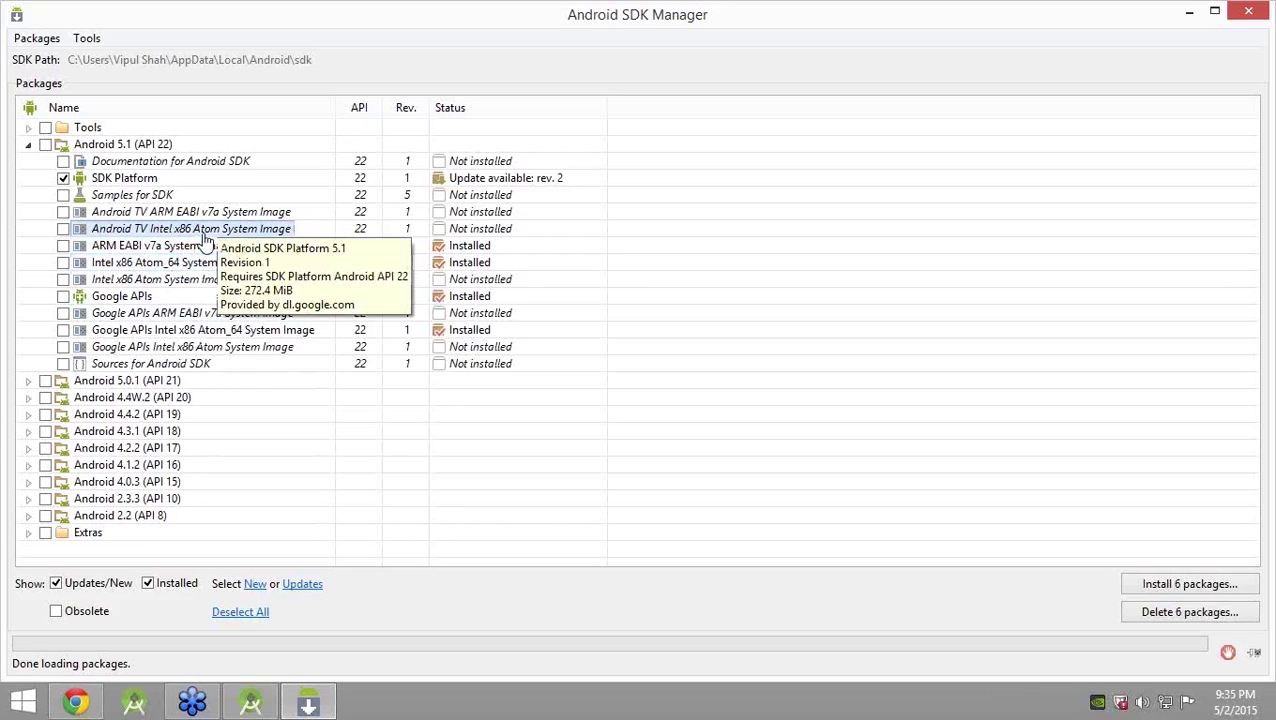
pyautogui.click(188, 247)
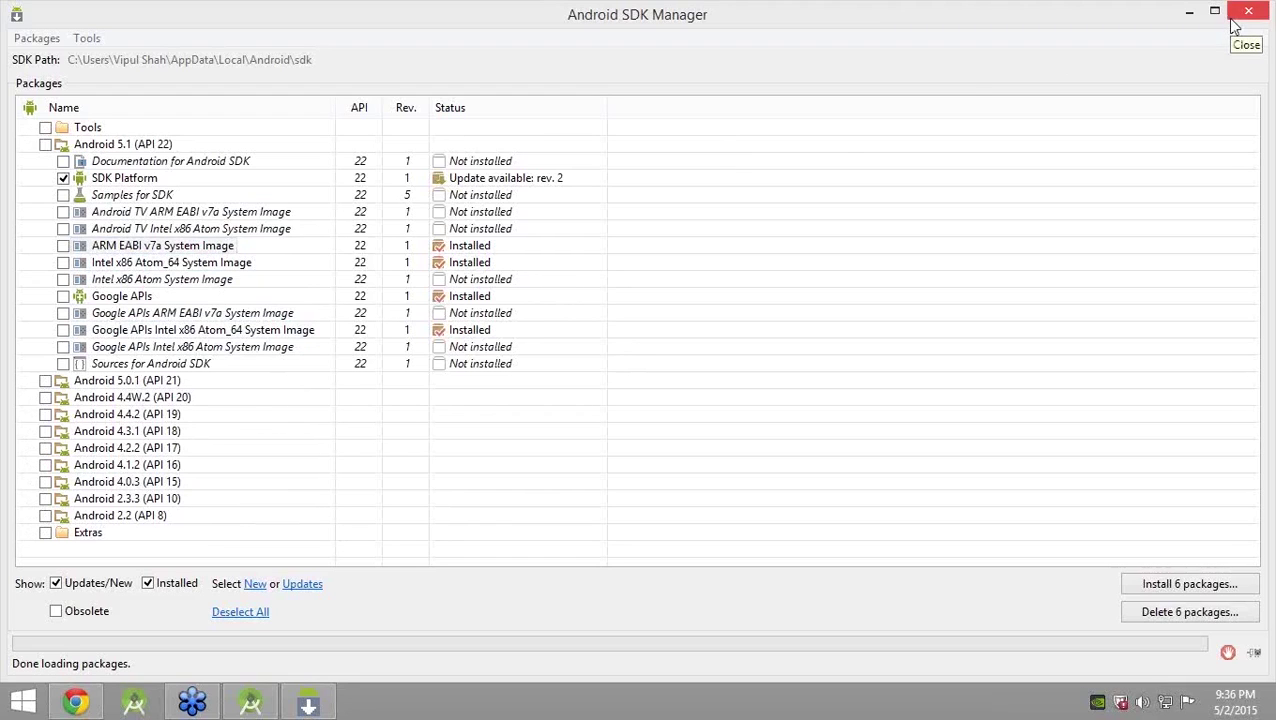
# Collapse the Android 5.1 (API 22) group, briefly expanding it again to recheck its packages.
pyautogui.click(29, 146)
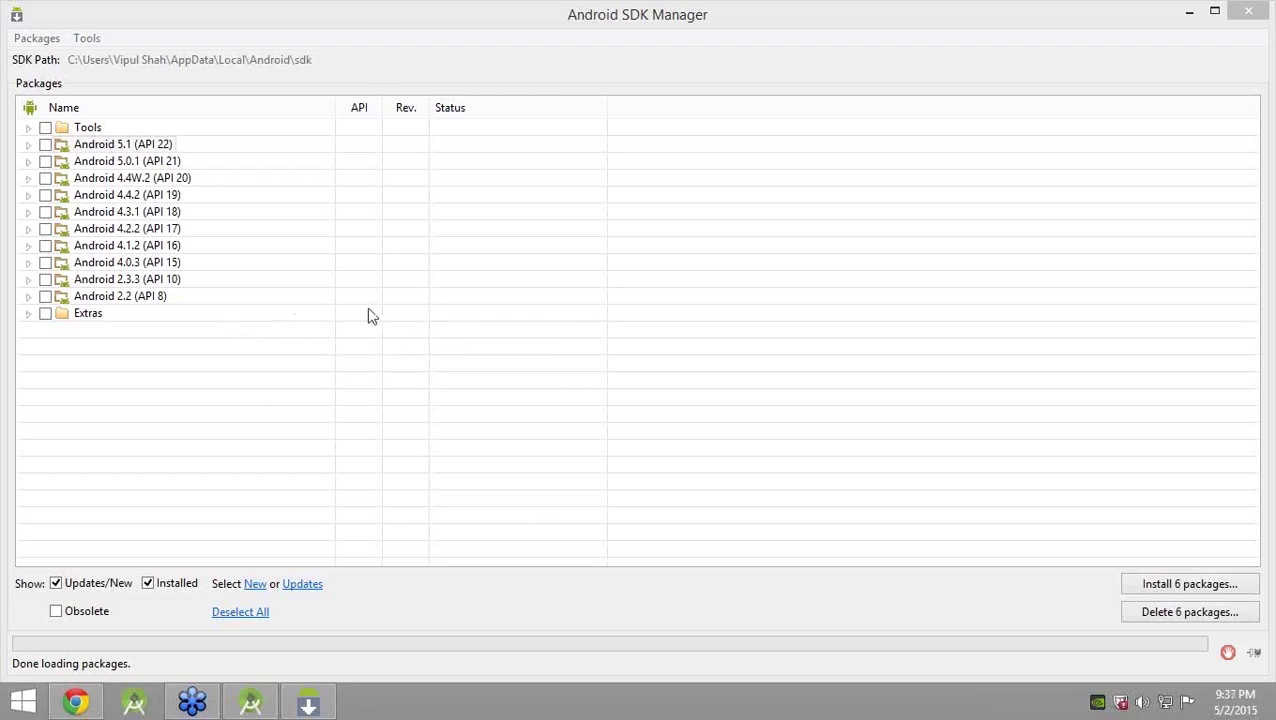
pyautogui.click(28, 146)
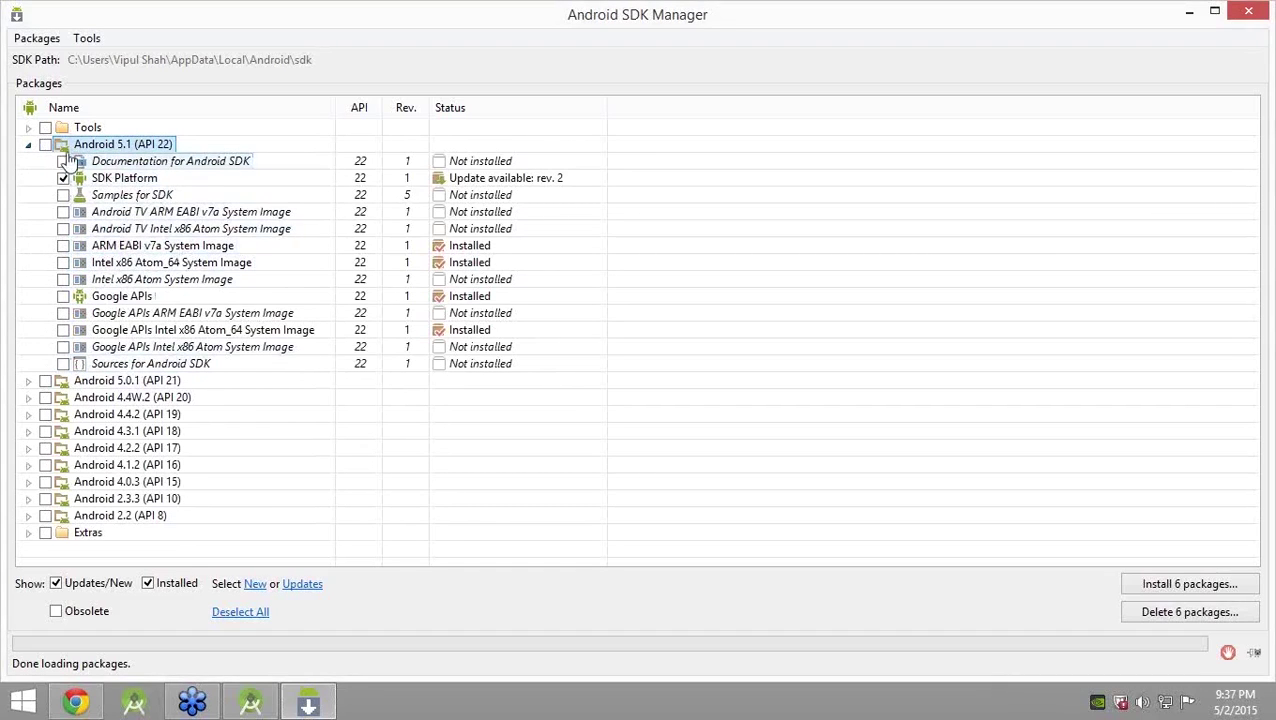
pyautogui.click(29, 145)
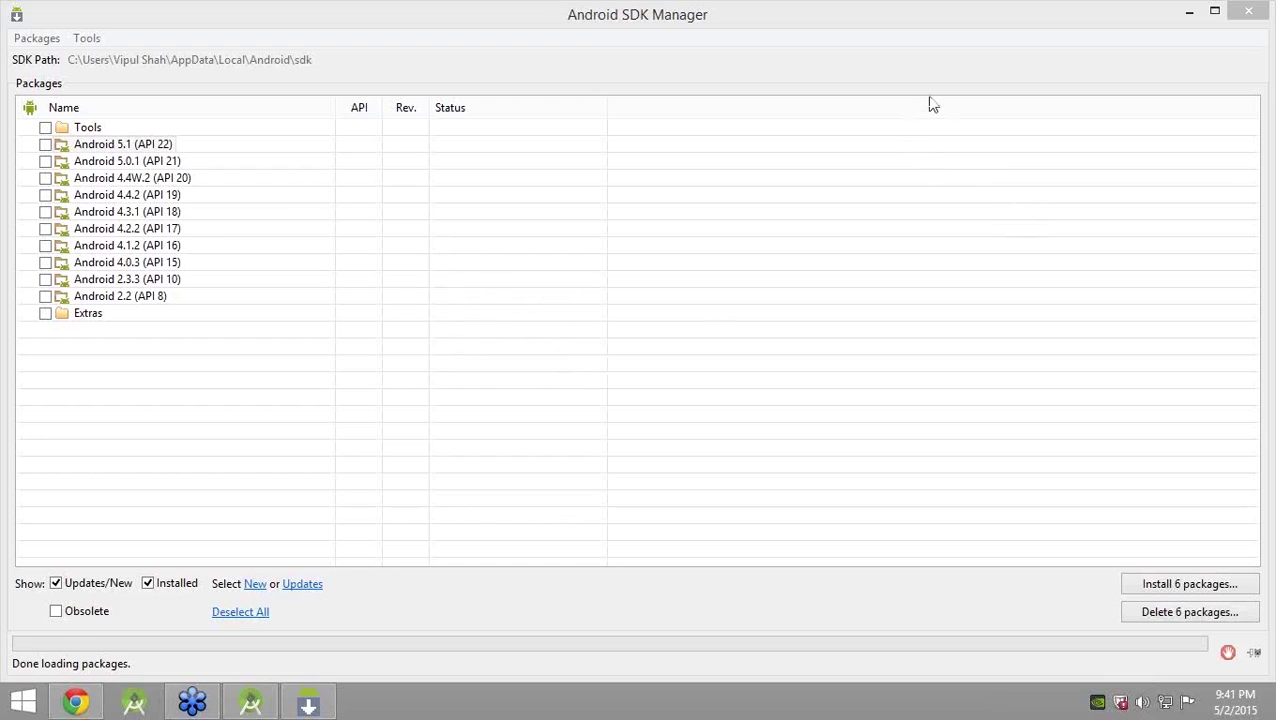
pyautogui.click(22, 175)
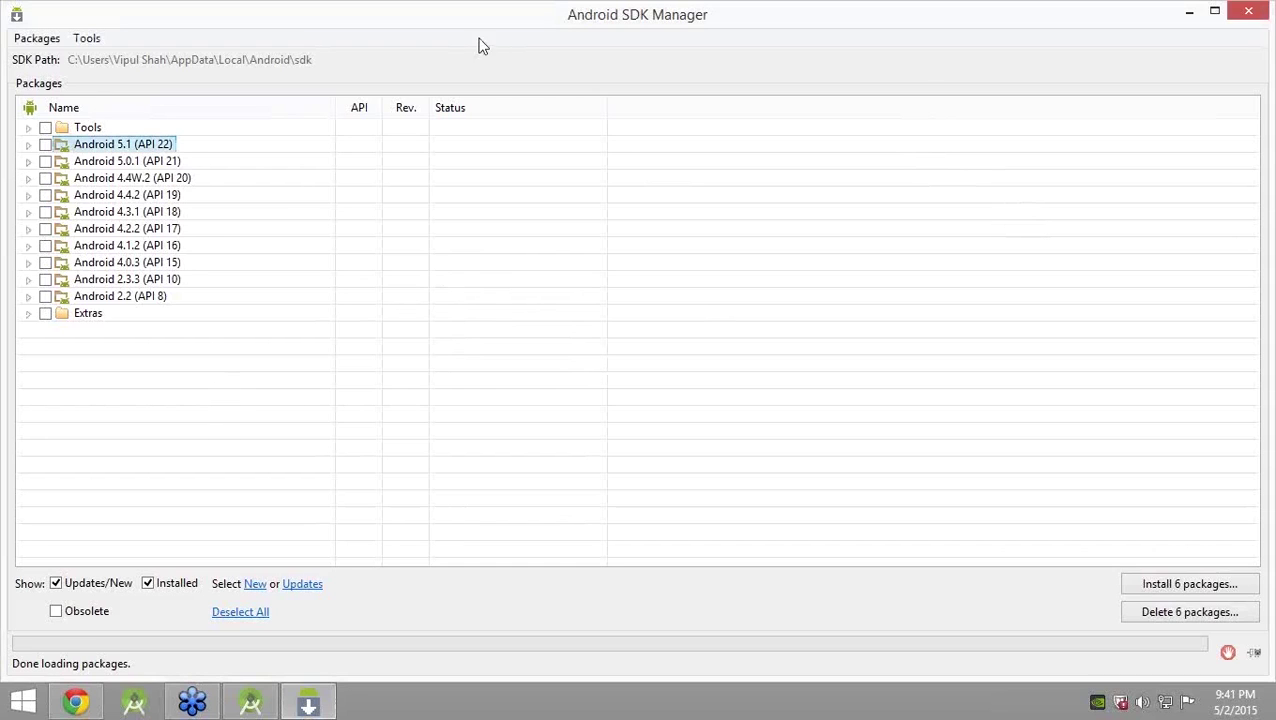
# Close the SDK Manager and reopen it from the Android Studio welcome screen's Configure options.
pyautogui.click(1252, 12)
pyautogui.moveTo(552, 88); pyautogui.dragTo(603, 88)
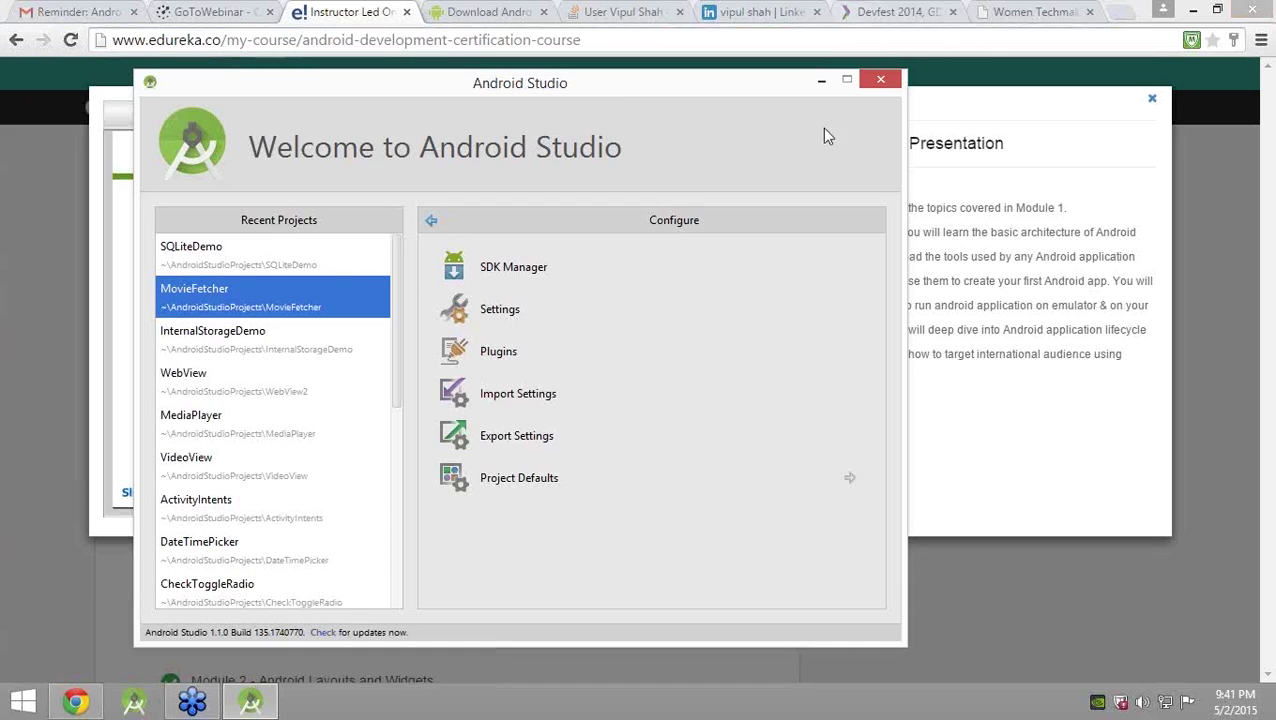
pyautogui.click(581, 265)
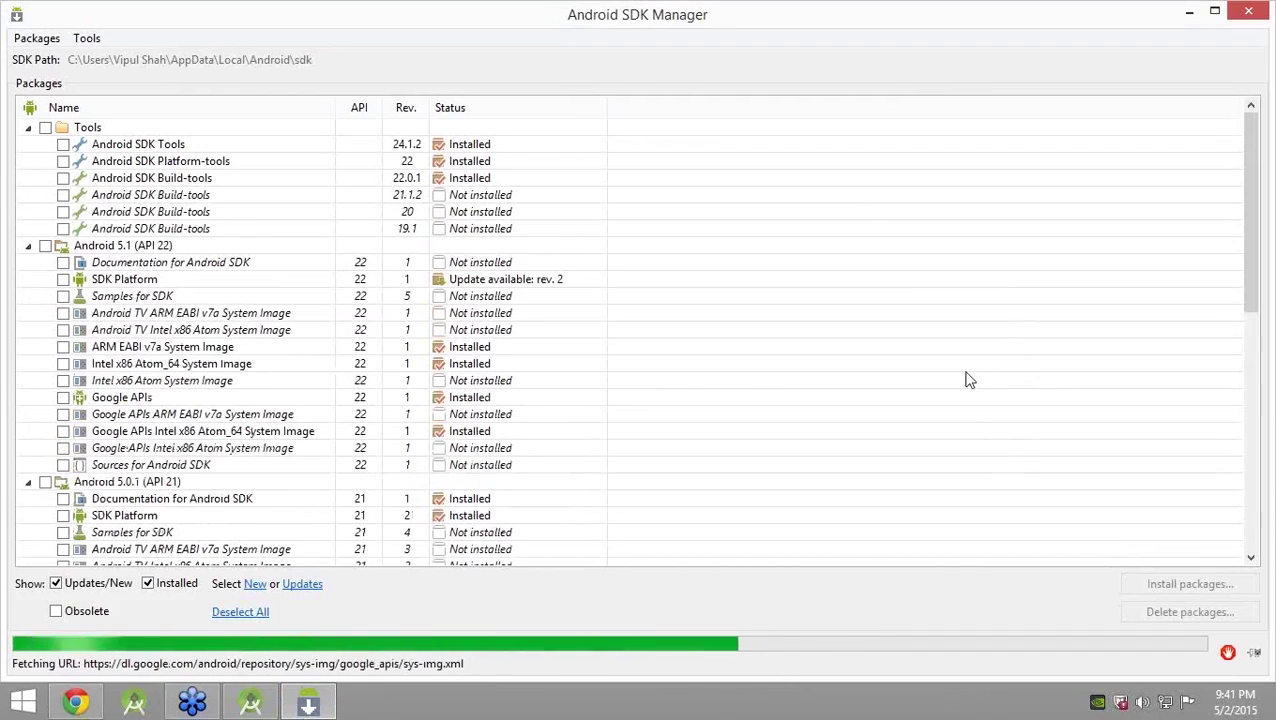
# Open the AppData\Local\Android\sdk folder of the user profile on drive C through the Windows Run dialog.
pyautogui.press('super+r')
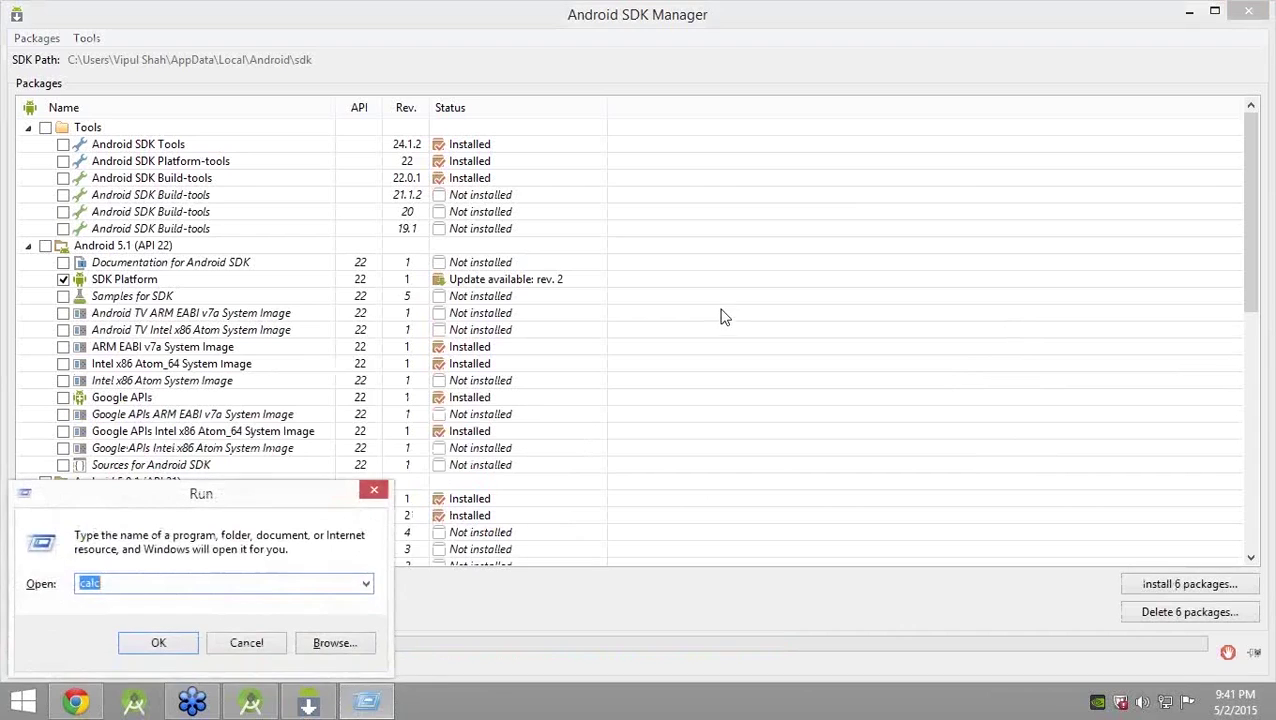
pyautogui.moveTo(253, 514); pyautogui.dragTo(447, 343)
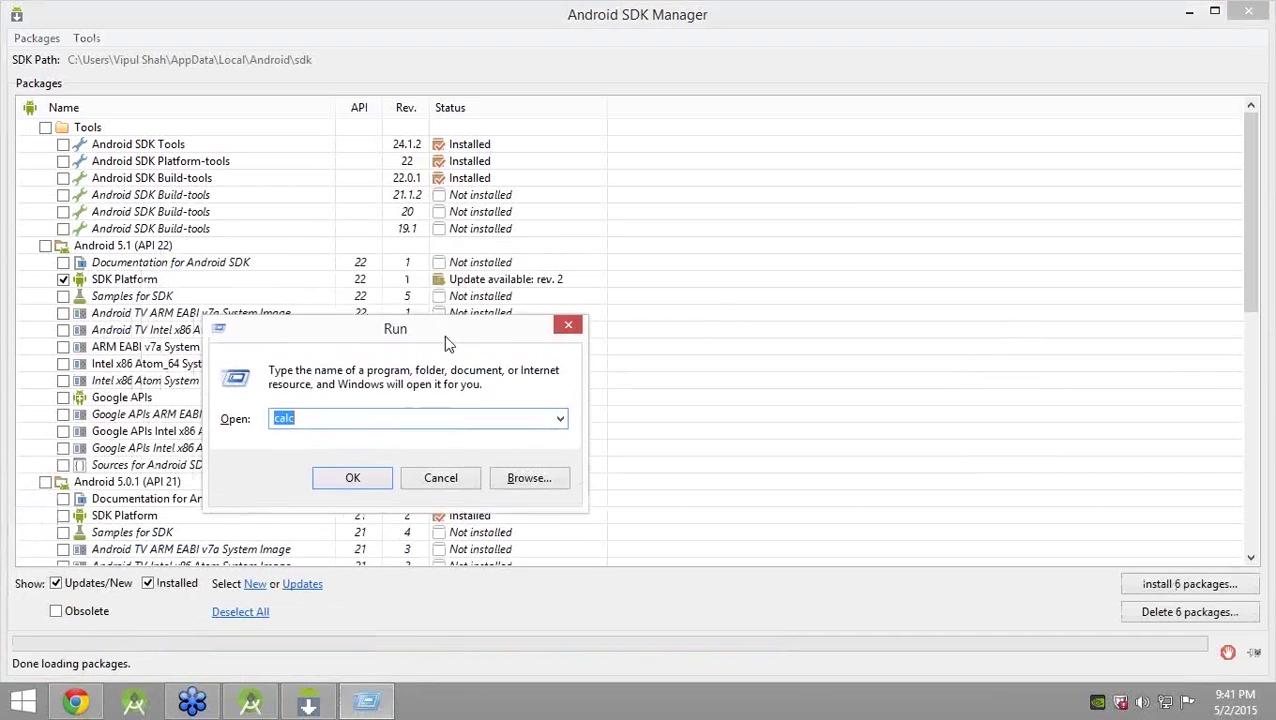
pyautogui.press('BackSpace')
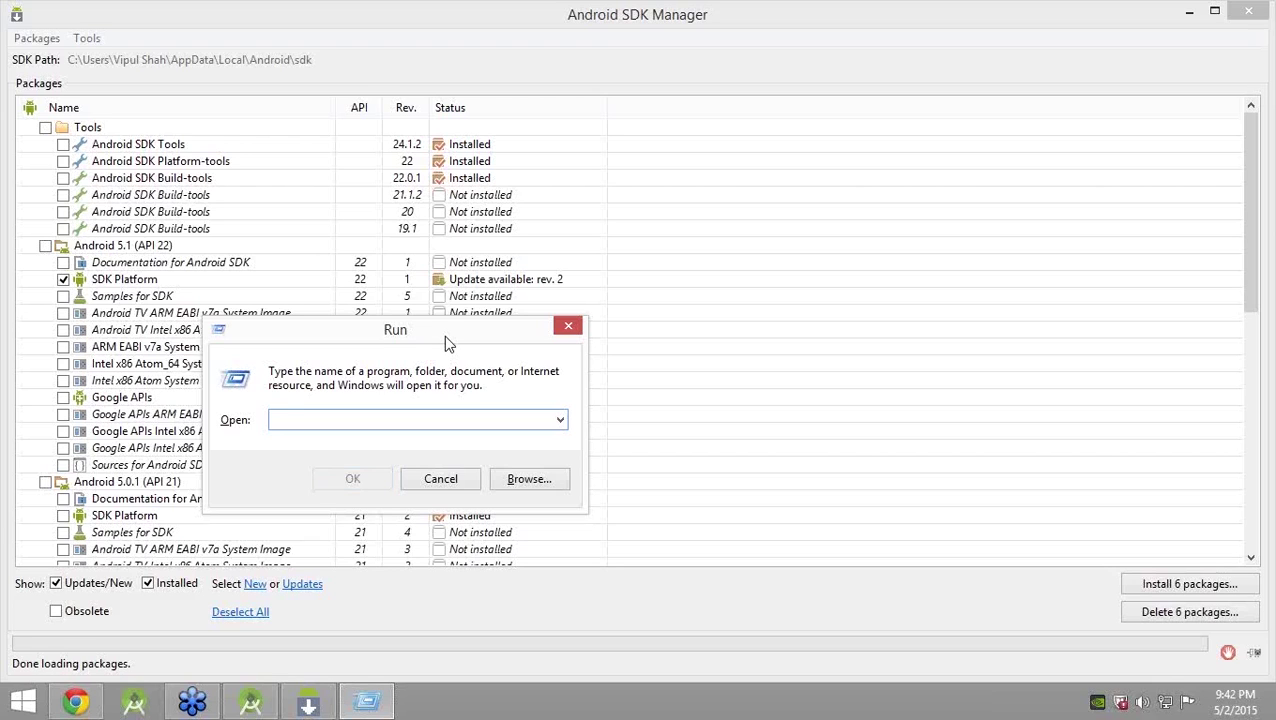
pyautogui.write('c:\\')
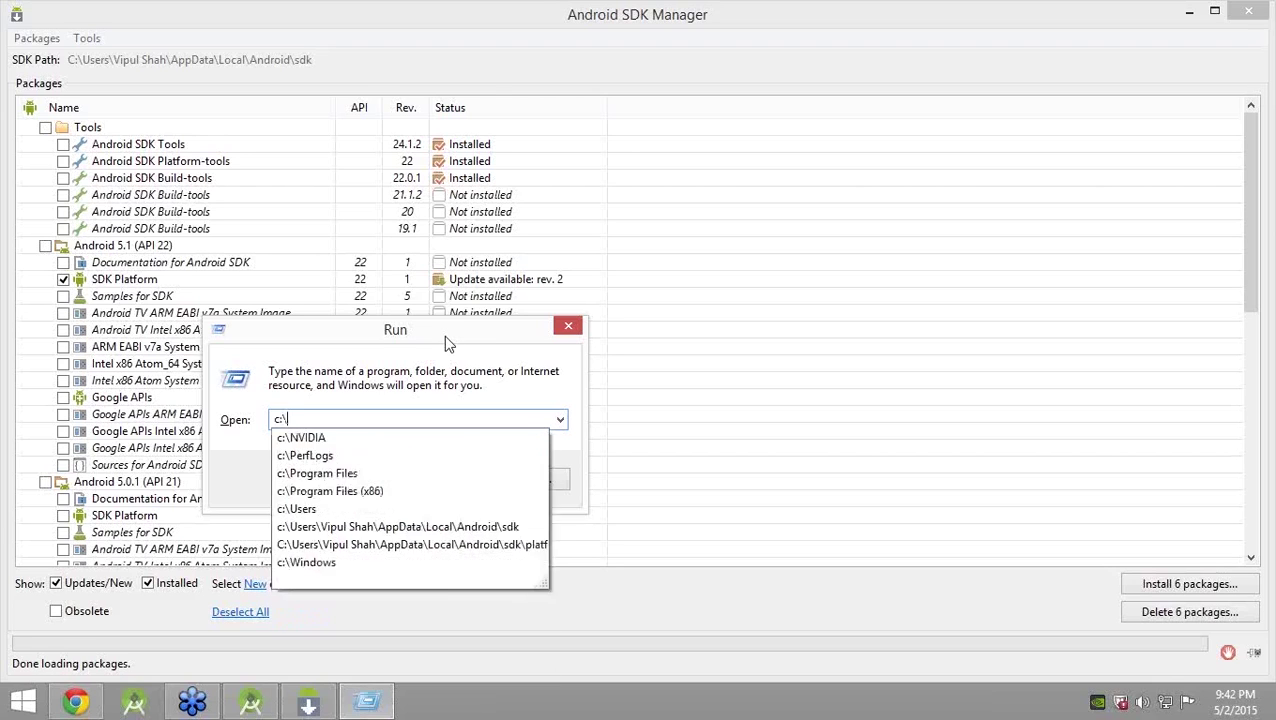
pyautogui.write('U')
pyautogui.press('Down')
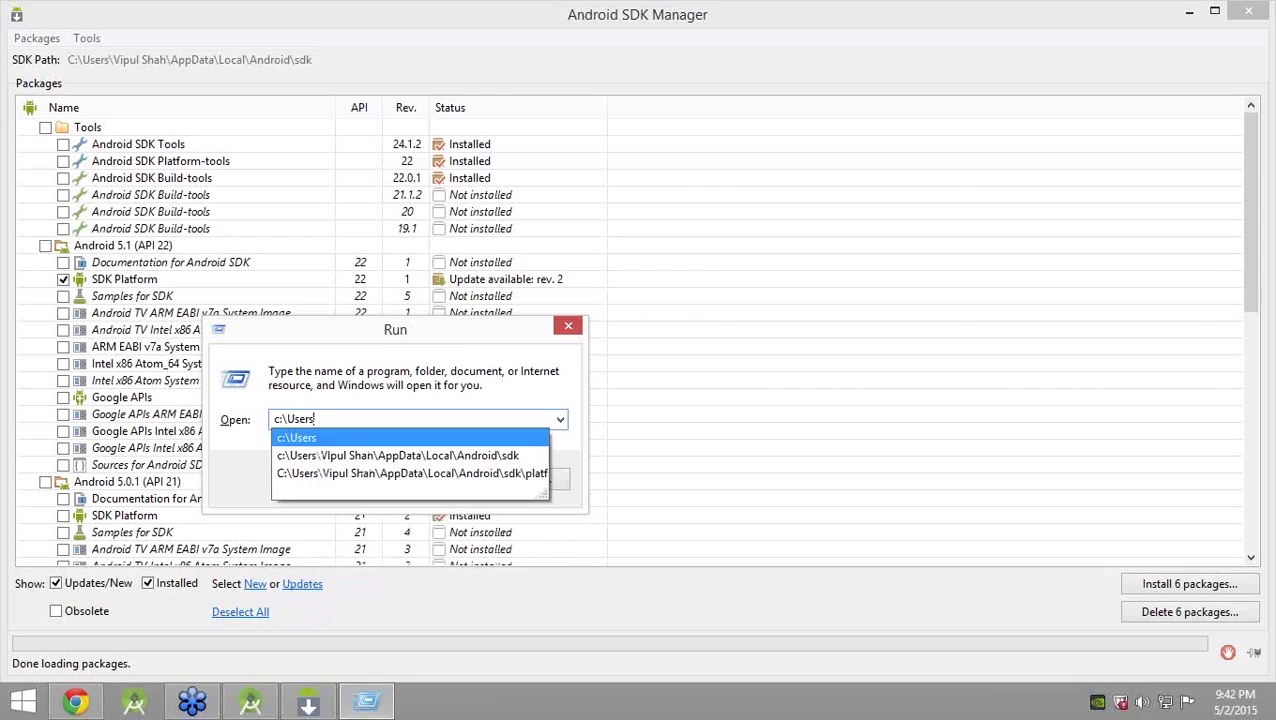
pyautogui.write('\\Vi')
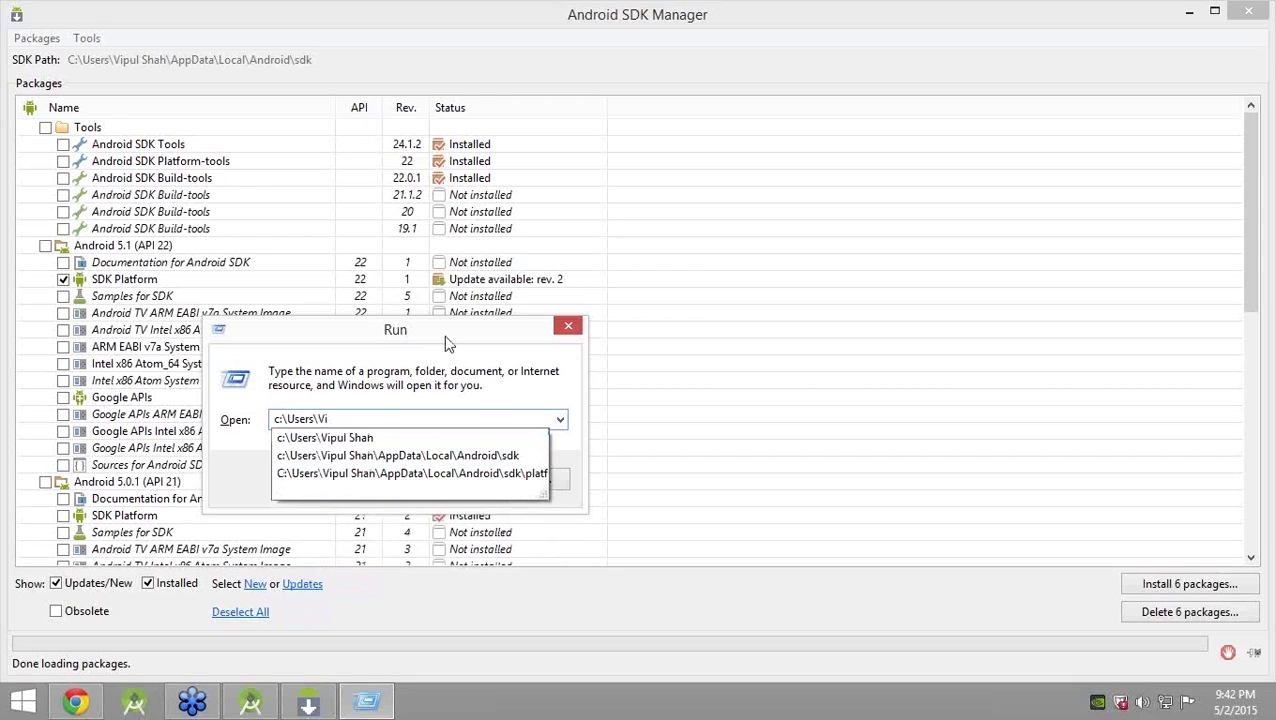
pyautogui.press('Down')
pyautogui.write('\\')
pyautogui.press('BackSpace')
pyautogui.write('\\')
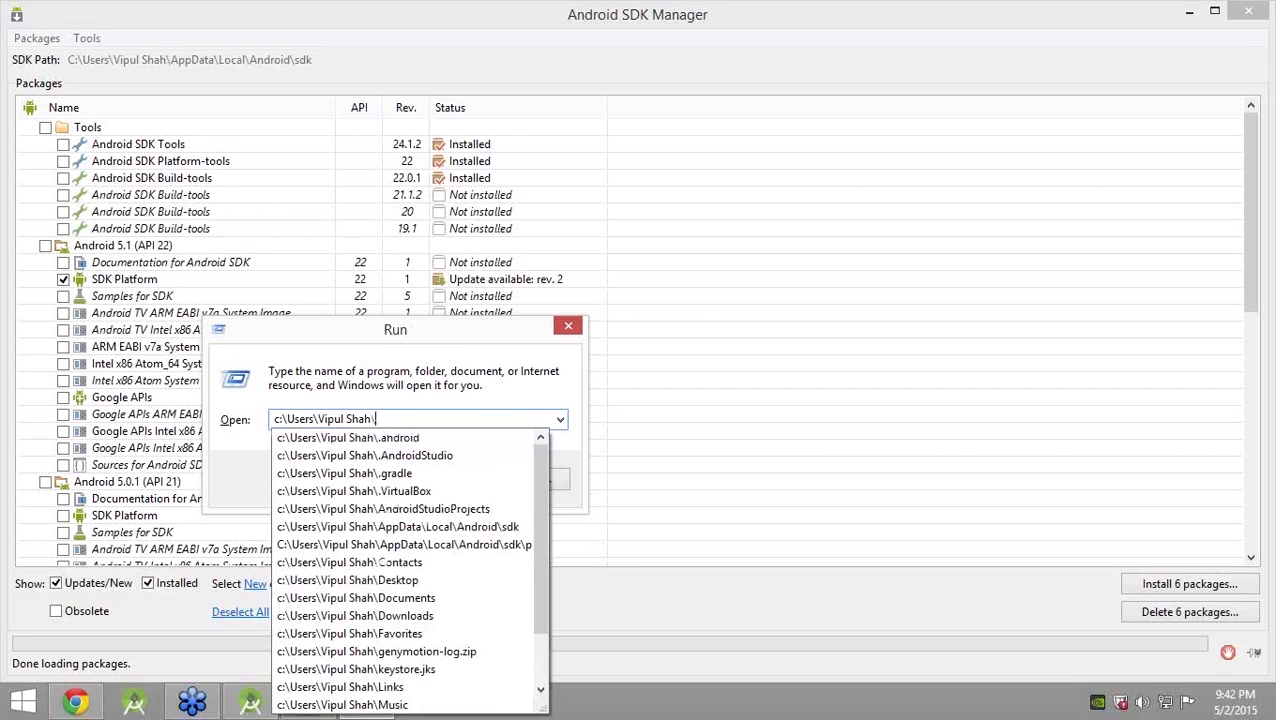
pyautogui.write('Appp')
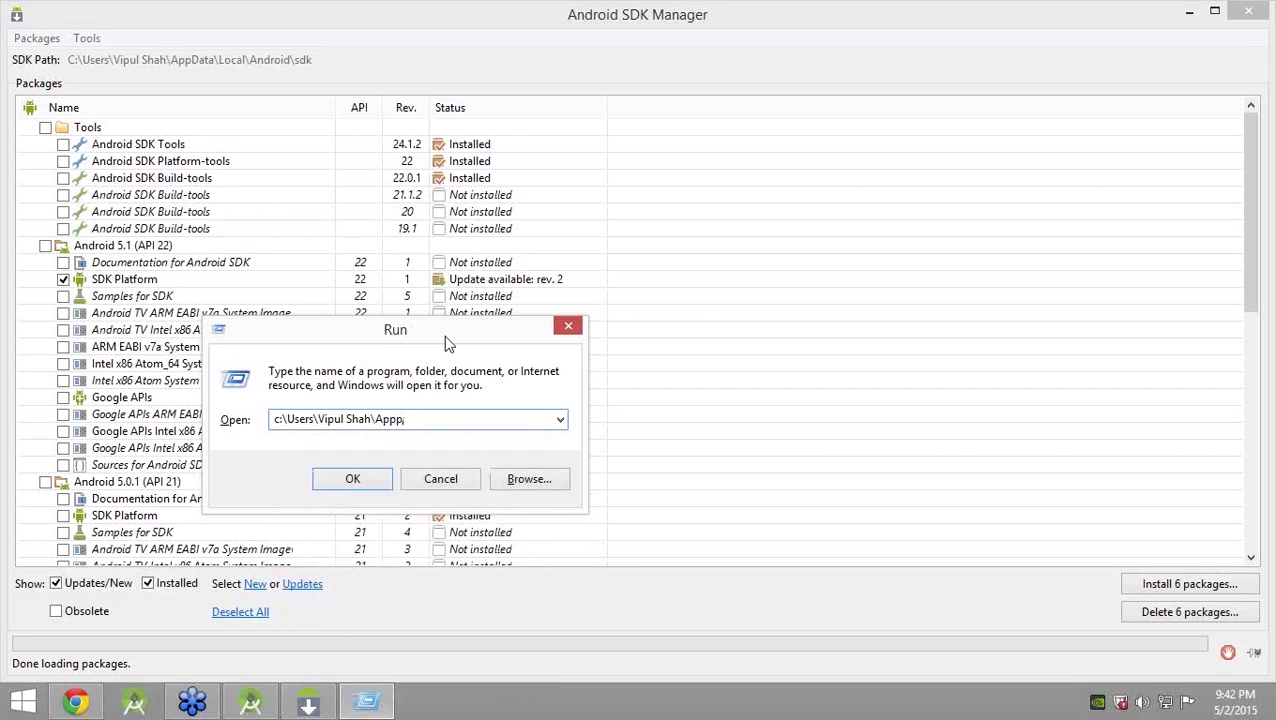
pyautogui.press('BackSpace')
pyautogui.press('Down')
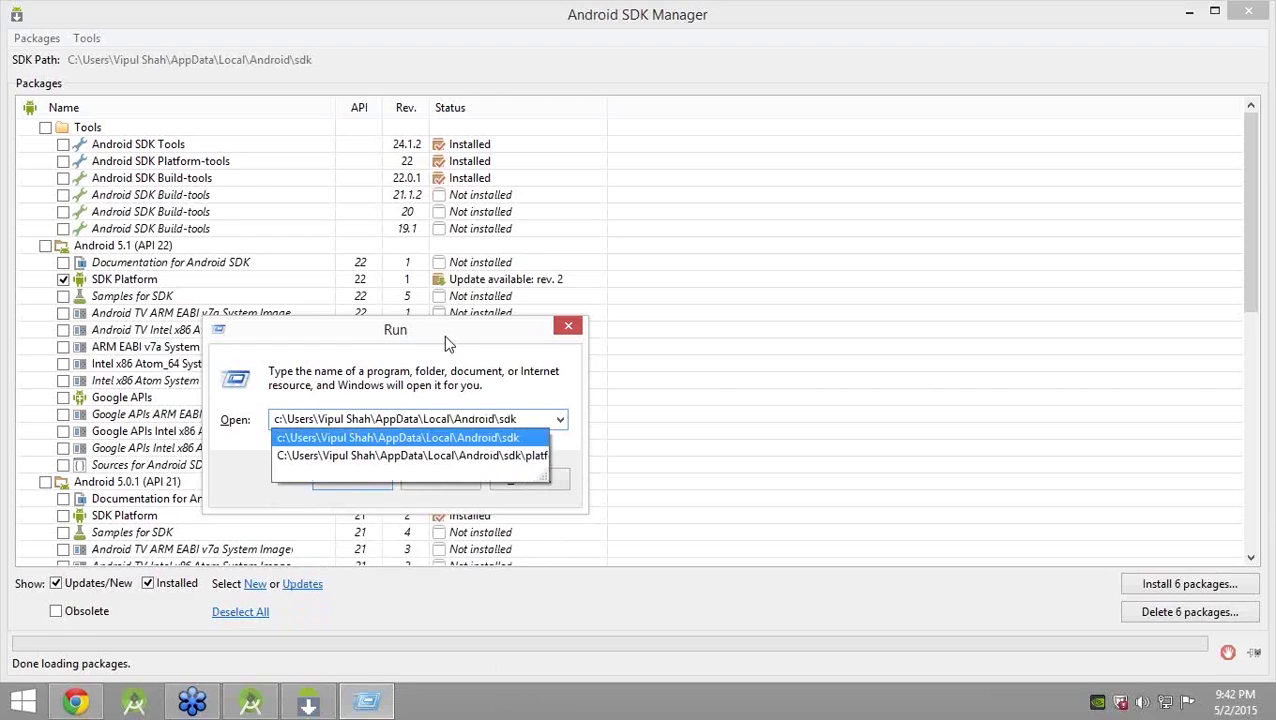
pyautogui.press('Return')
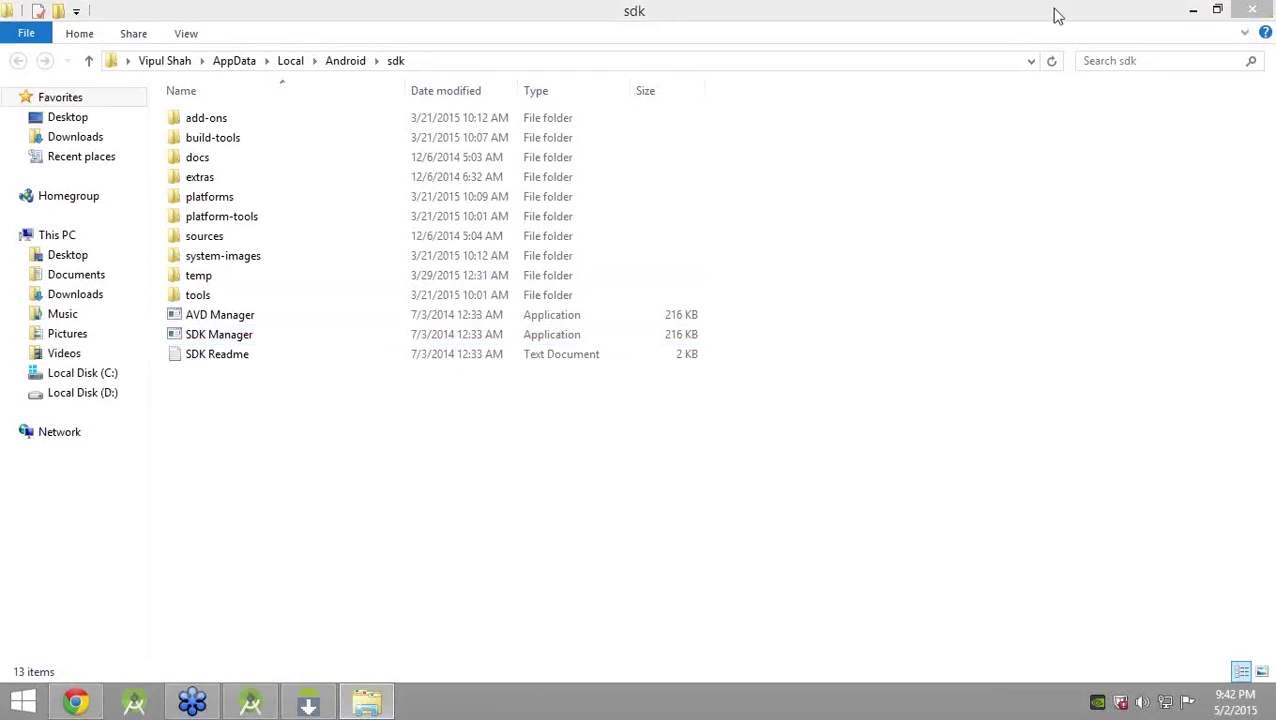
# Navigate from the sdk folder to extras\intel\Hardware_Accelerated_Execution_Manager and display the folder's full path.
pyautogui.click(531, 458)
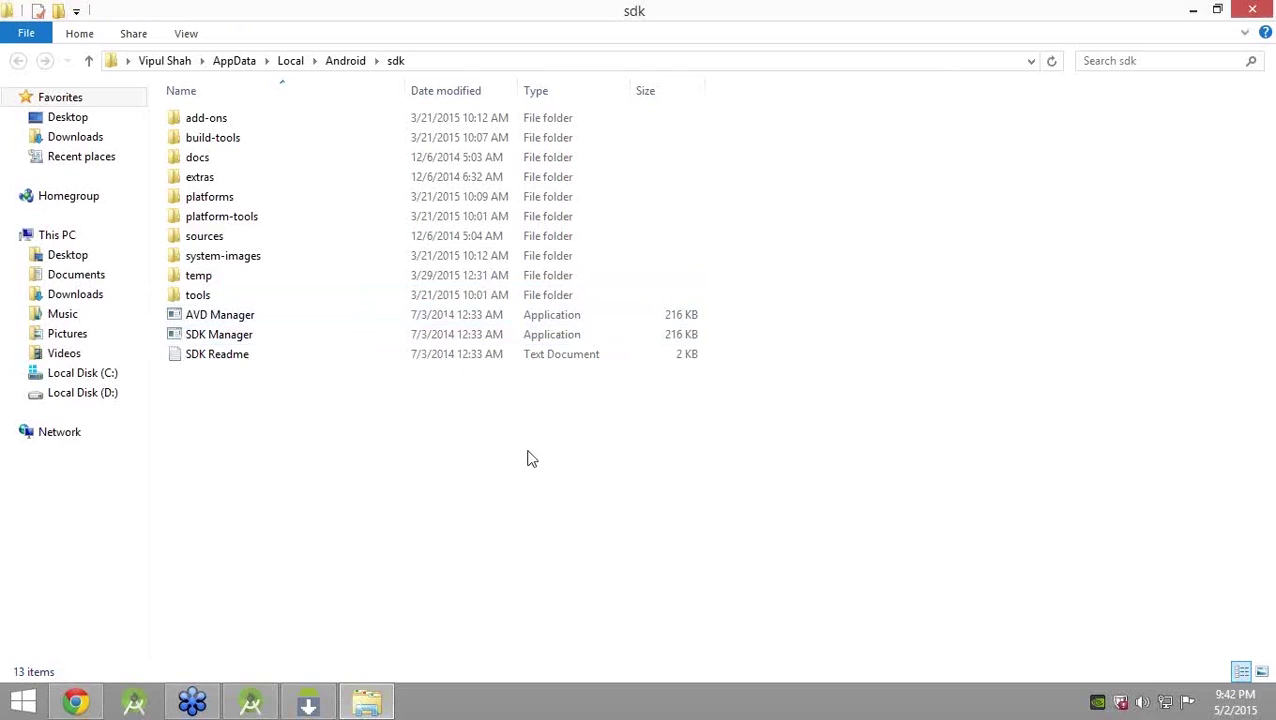
pyautogui.click(262, 118)
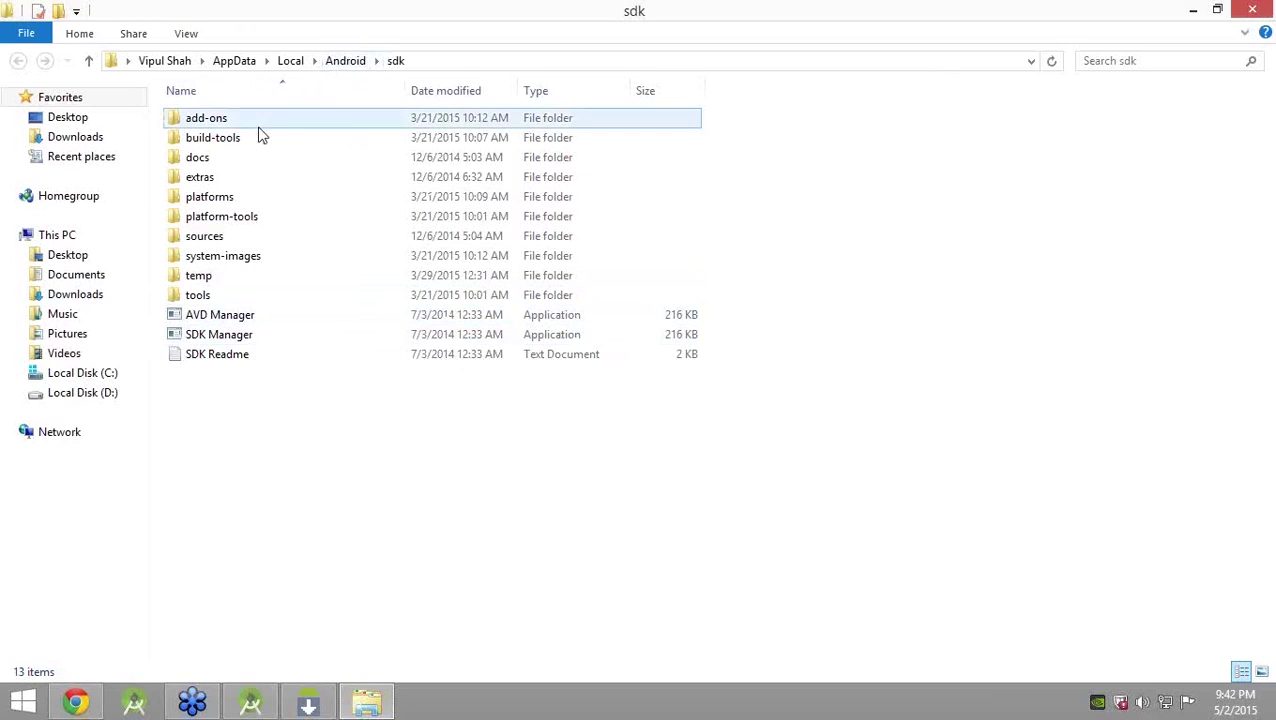
pyautogui.doubleClick(251, 180)
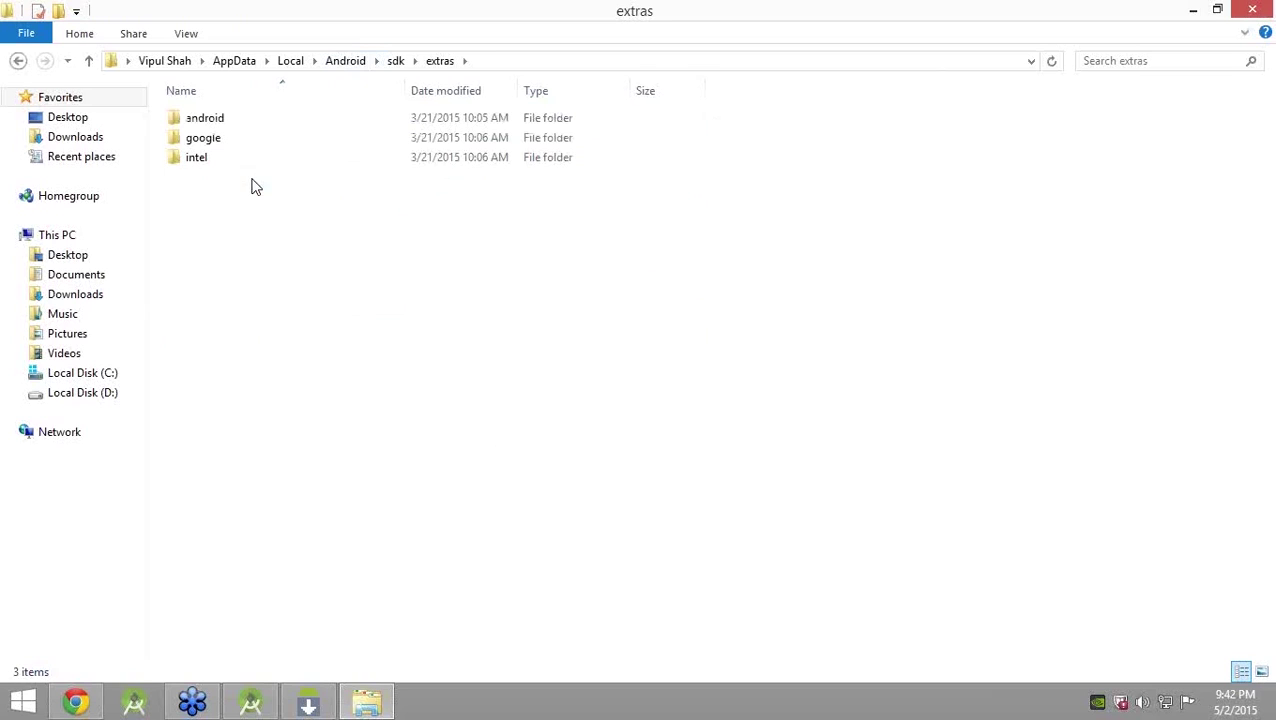
pyautogui.doubleClick(250, 162)
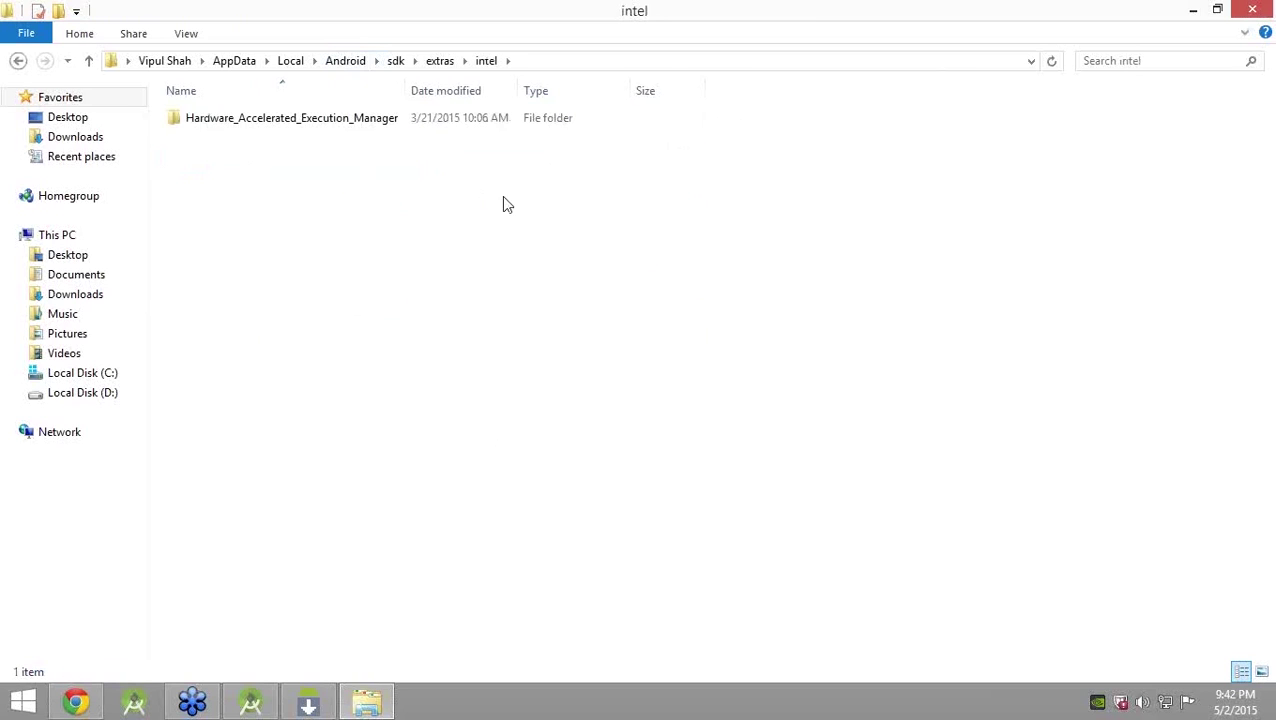
pyautogui.doubleClick(365, 122)
pyautogui.click(818, 62)
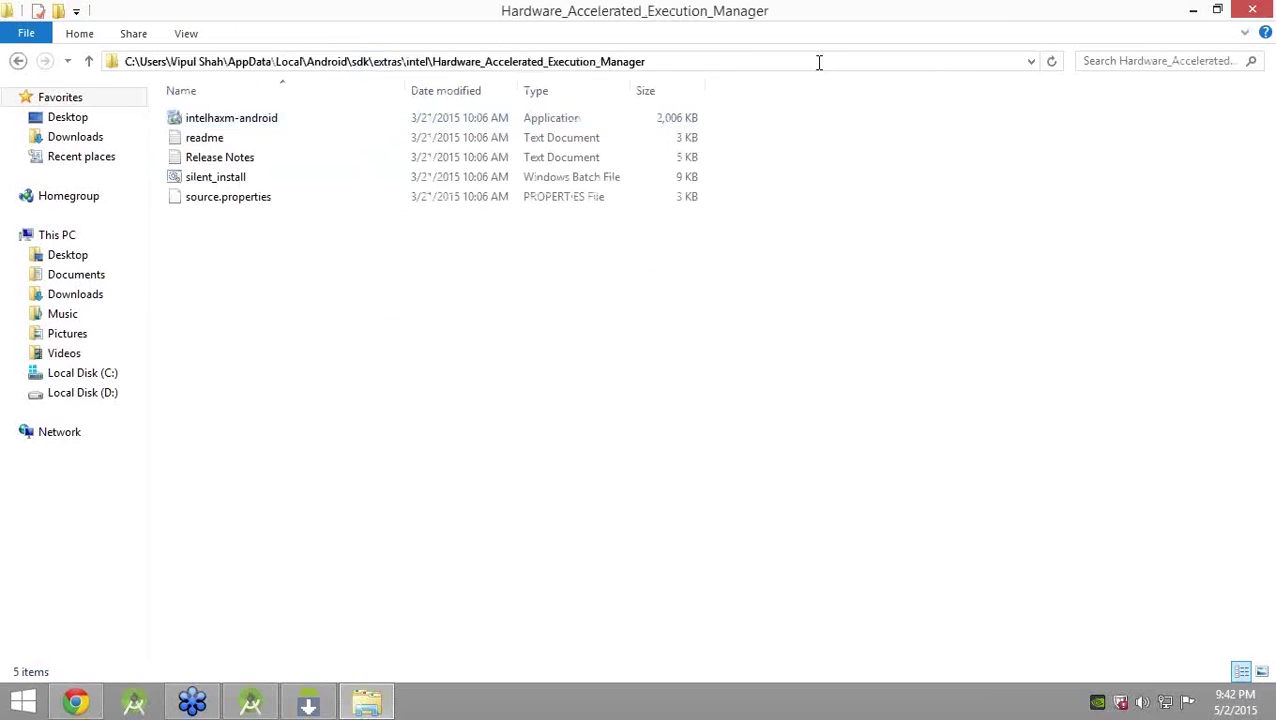
# Copy the full path of the Hardware_Accelerated_Execution_Manager folder and leave path editing.
pyautogui.rightClick(305, 71)
pyautogui.click(355, 127)
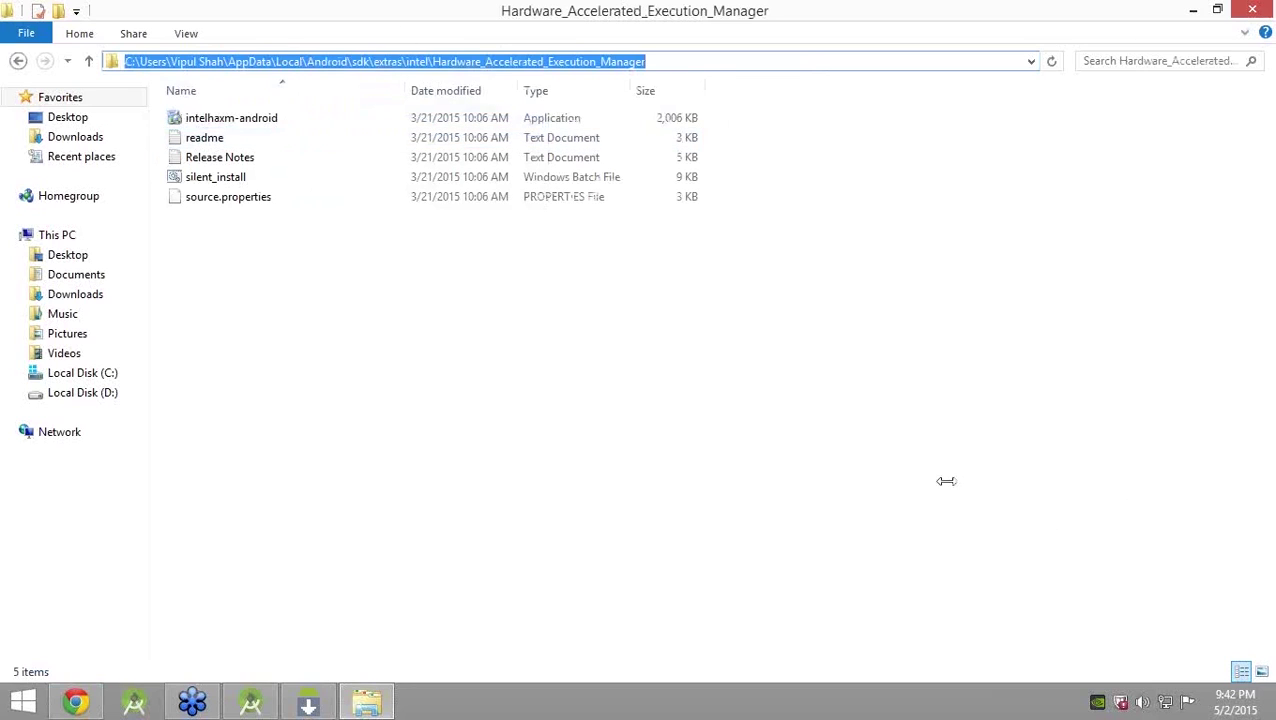
pyautogui.click(962, 518)
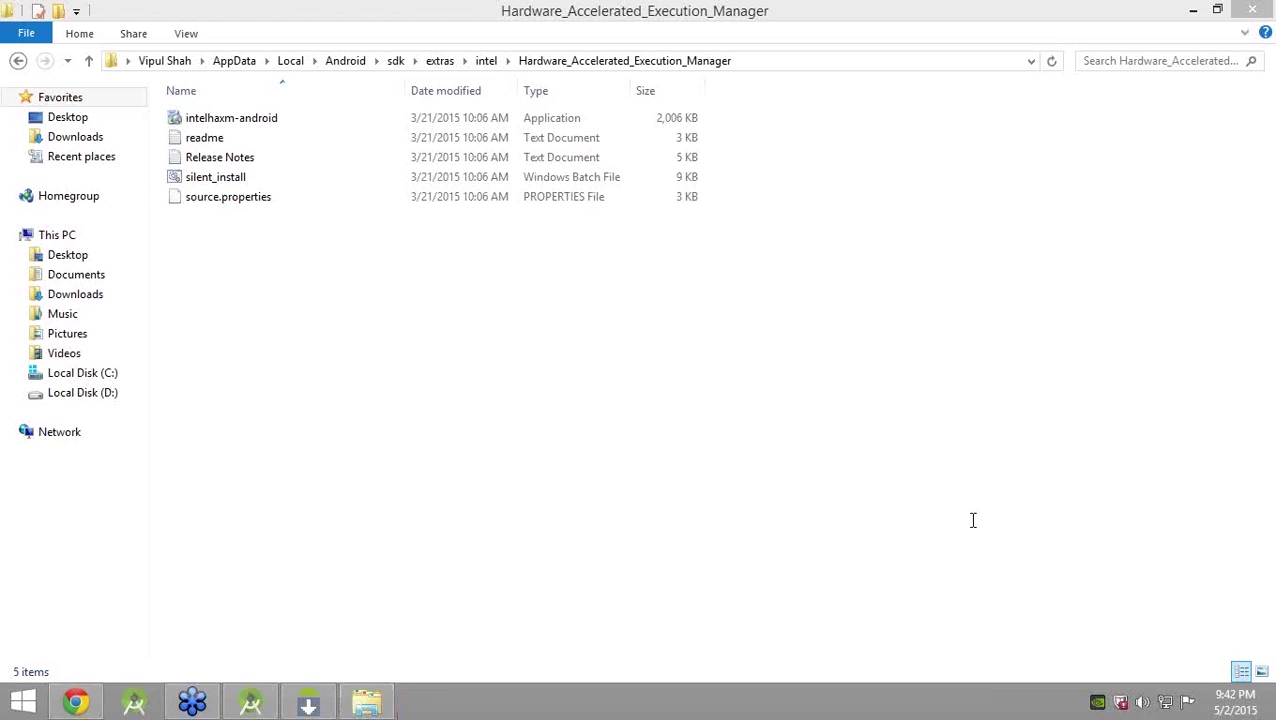
# Launch the intelhaxm-android installer from the Hardware_Accelerated_Execution_Manager folder.
pyautogui.click(225, 120)
pyautogui.click(241, 124)
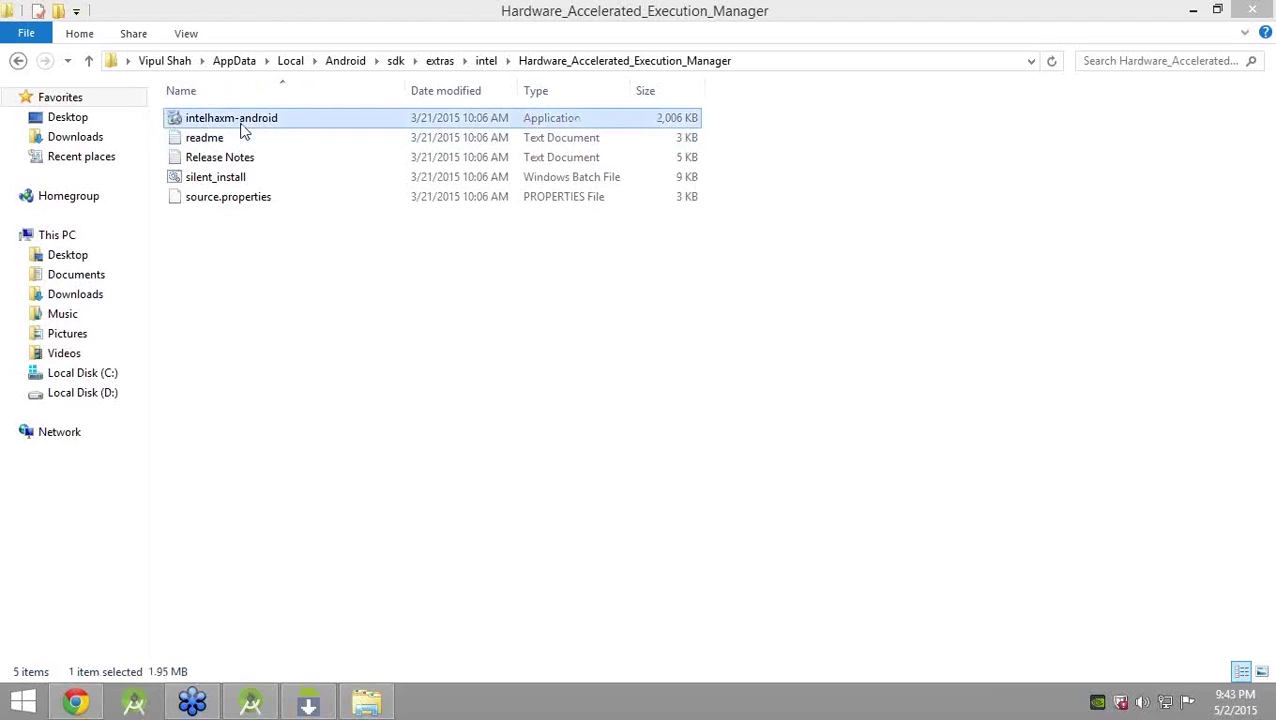
pyautogui.press('Return')
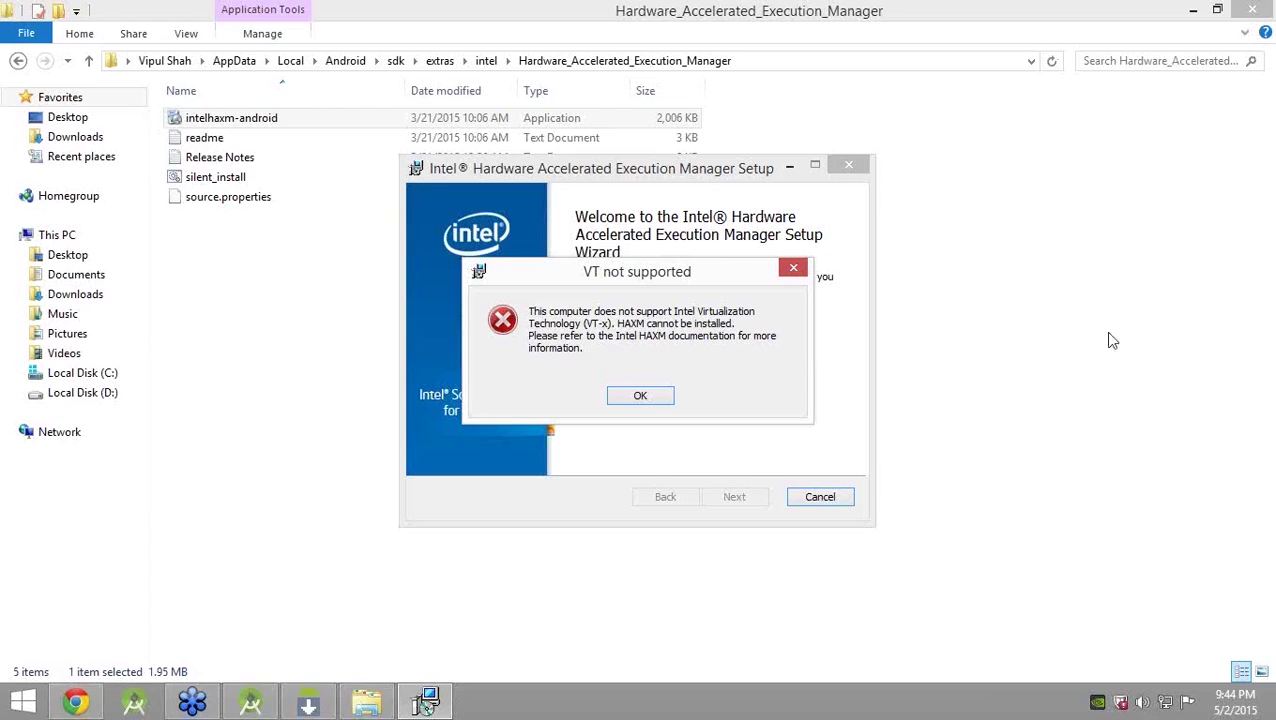
# Dismiss the VT not supported dialog, then close the Intel HAXM setup and the folder window to return to the Android SDK Manager.
pyautogui.click(957, 473)
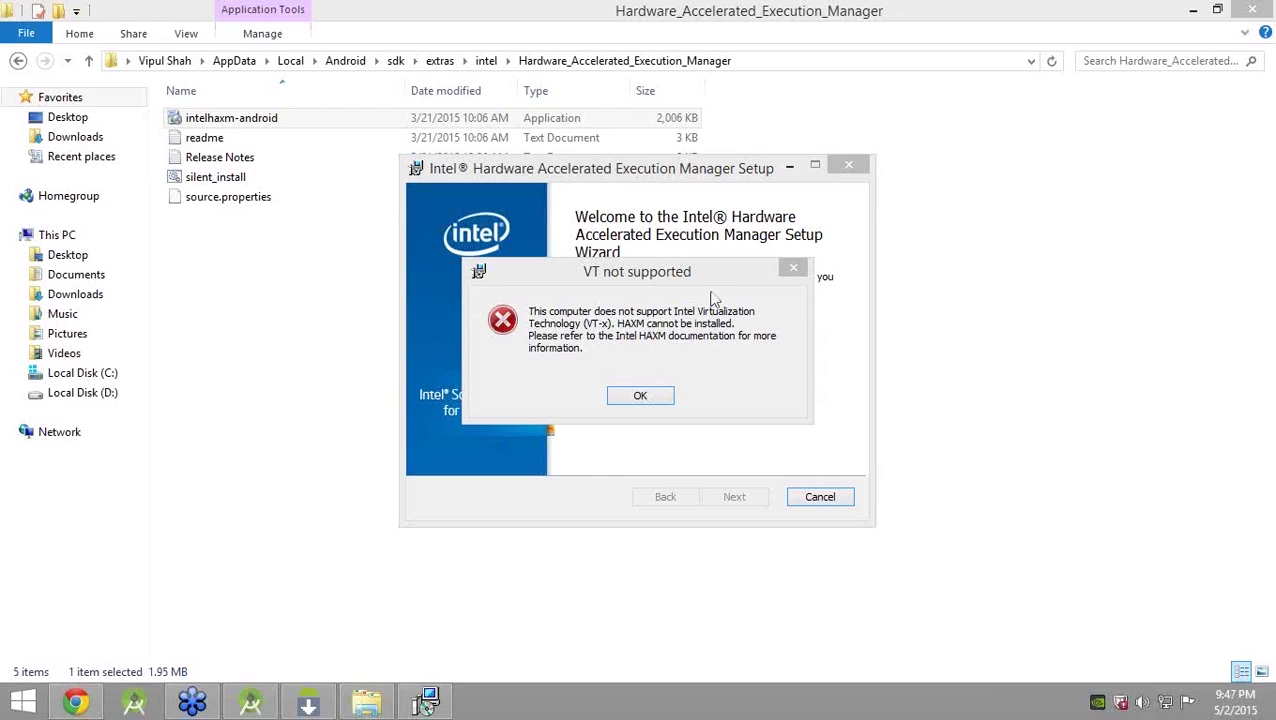
pyautogui.click(649, 397)
pyautogui.click(847, 164)
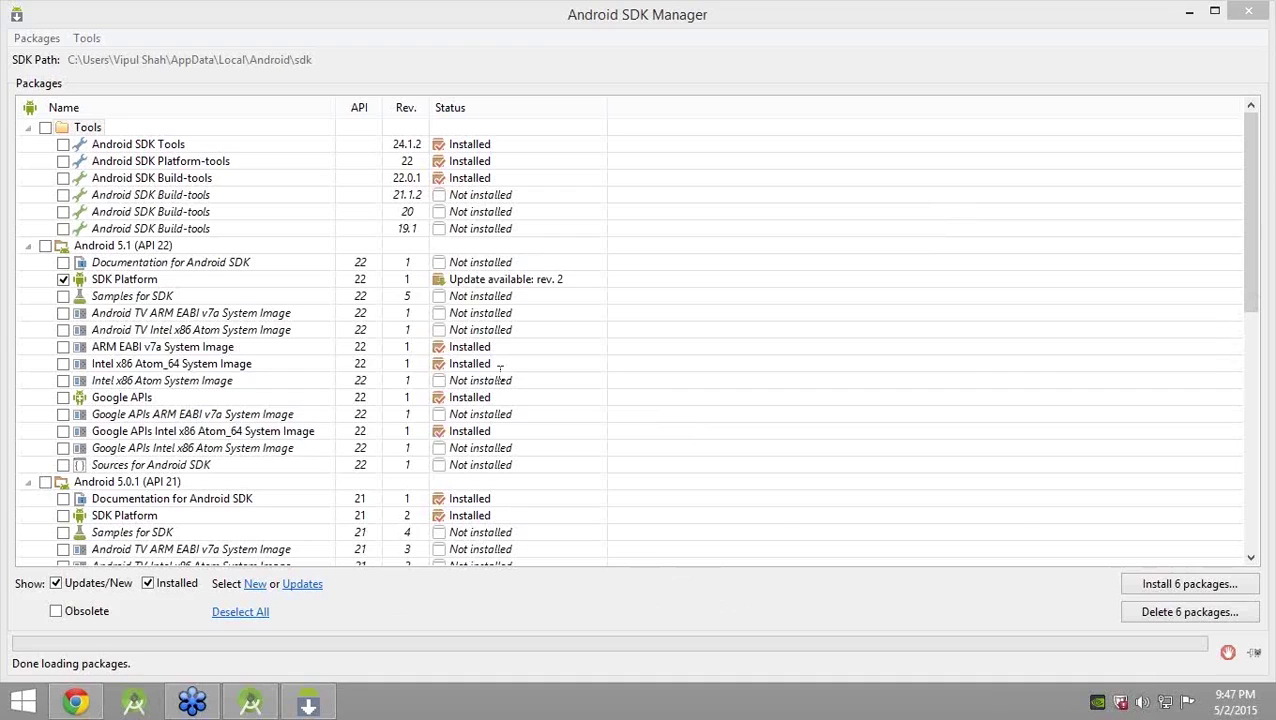